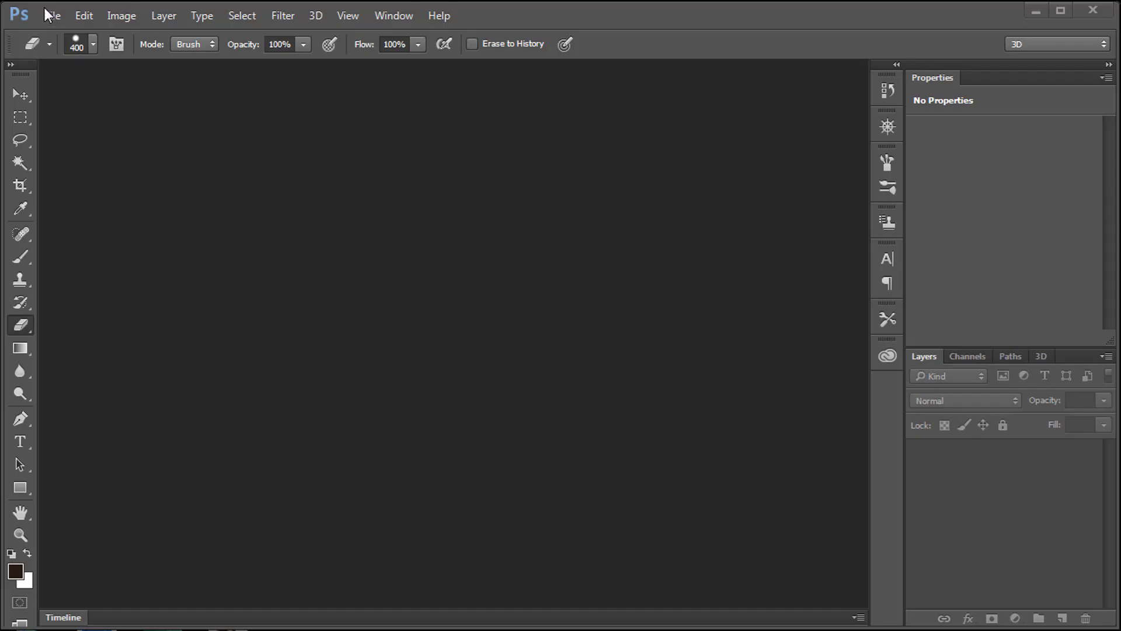
Step: Open the curly-haired woman's portrait photo from the Downloads folder
{"action": "left_click", "coordinate": [51, 16]}
{"action": "left_click", "coordinate": [64, 53]}
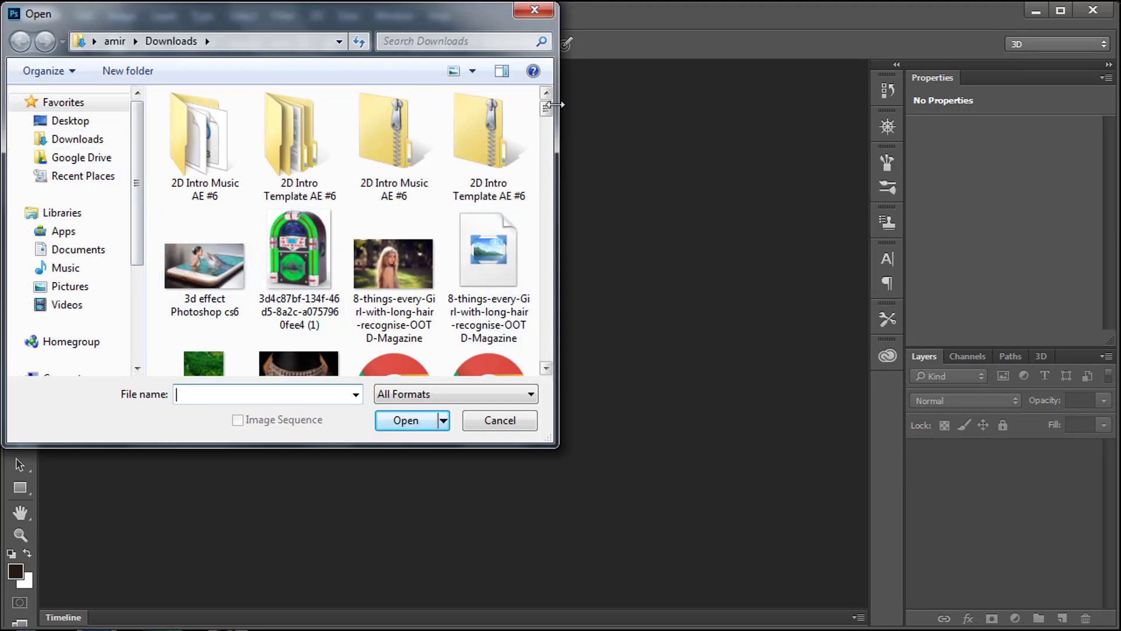
{"action": "left_click_drag", "start_coordinate": [547, 113], "coordinate": [547, 169]}
{"action": "left_click", "coordinate": [488, 222]}
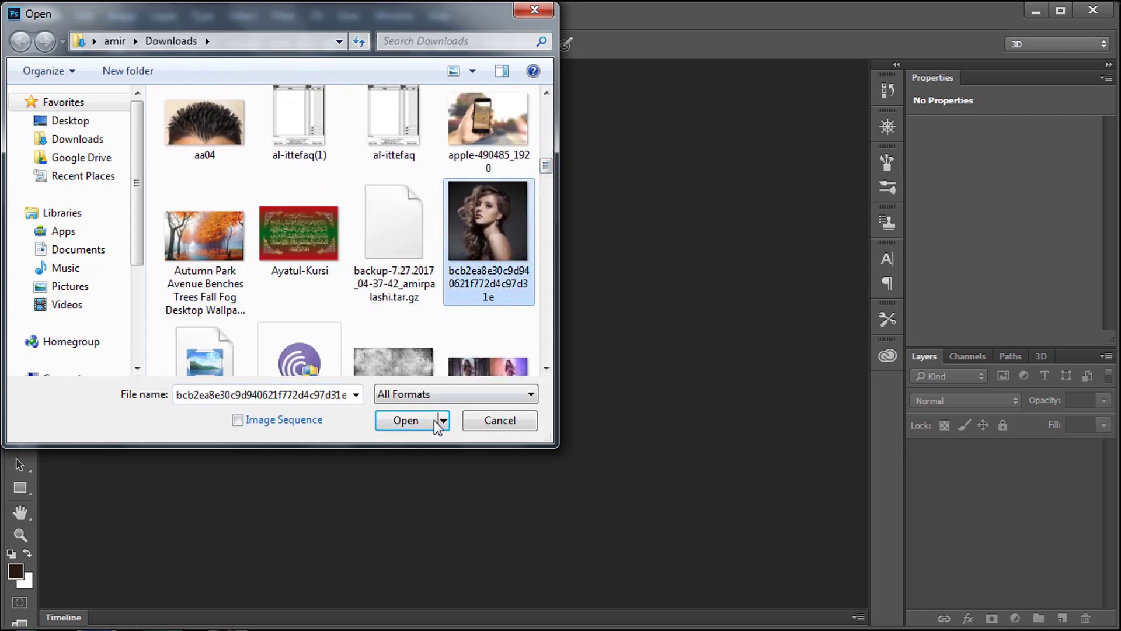
{"action": "left_click", "coordinate": [415, 429]}
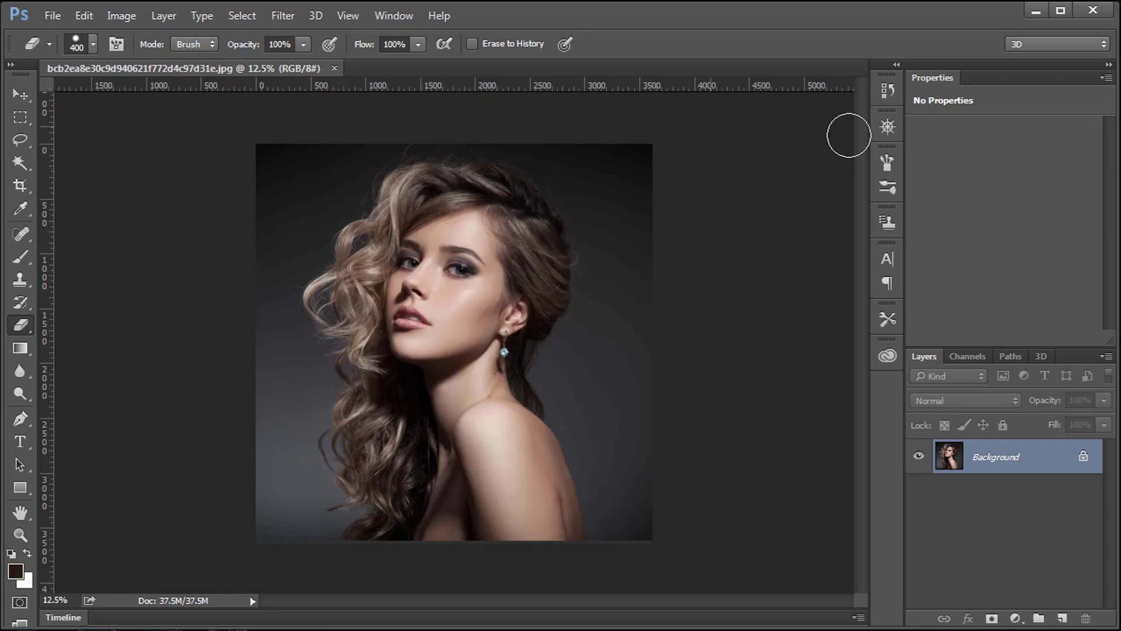
Step: Zoom in via the Navigator and convert the locked Background into Layer 0
{"action": "left_click", "coordinate": [882, 134]}
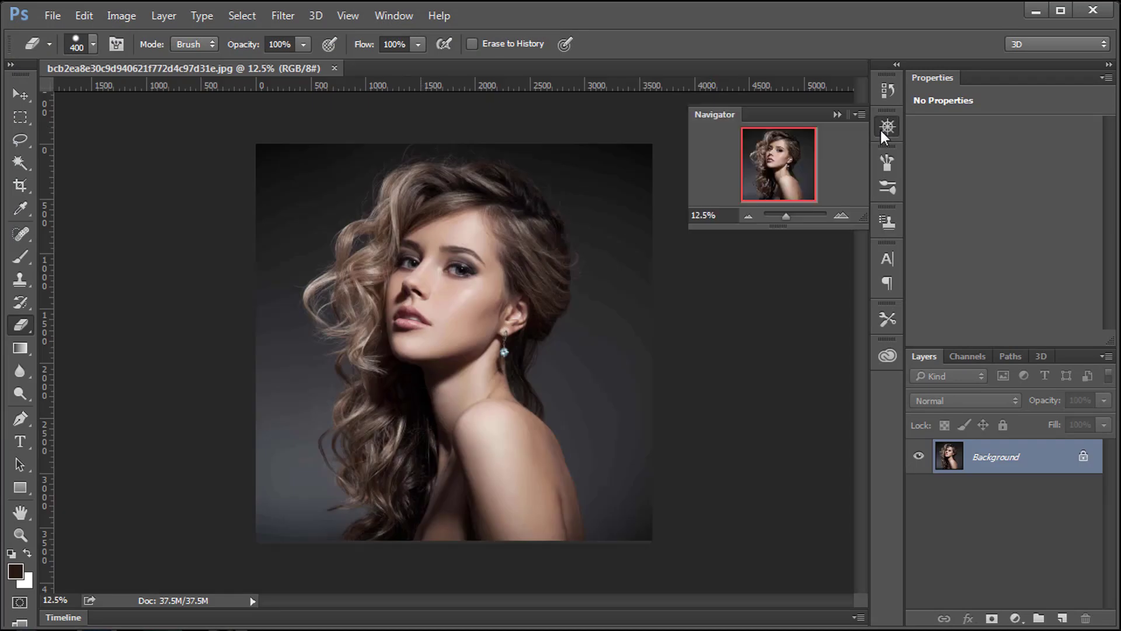
{"action": "left_click", "coordinate": [839, 215]}
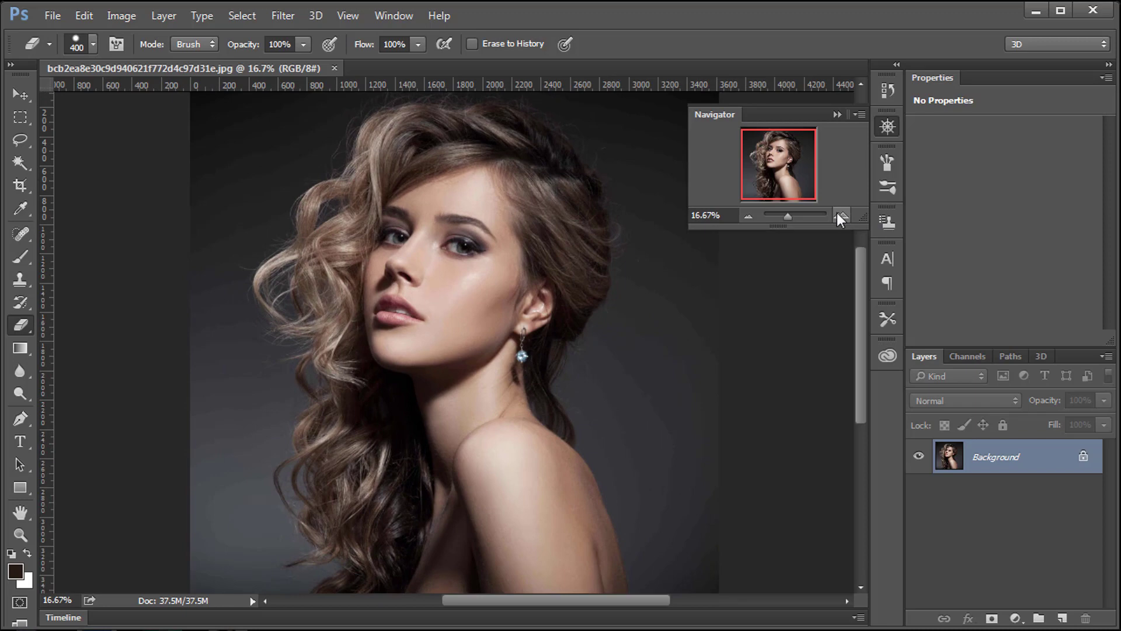
{"action": "left_click", "coordinate": [836, 116]}
{"action": "double_click", "coordinate": [1046, 460]}
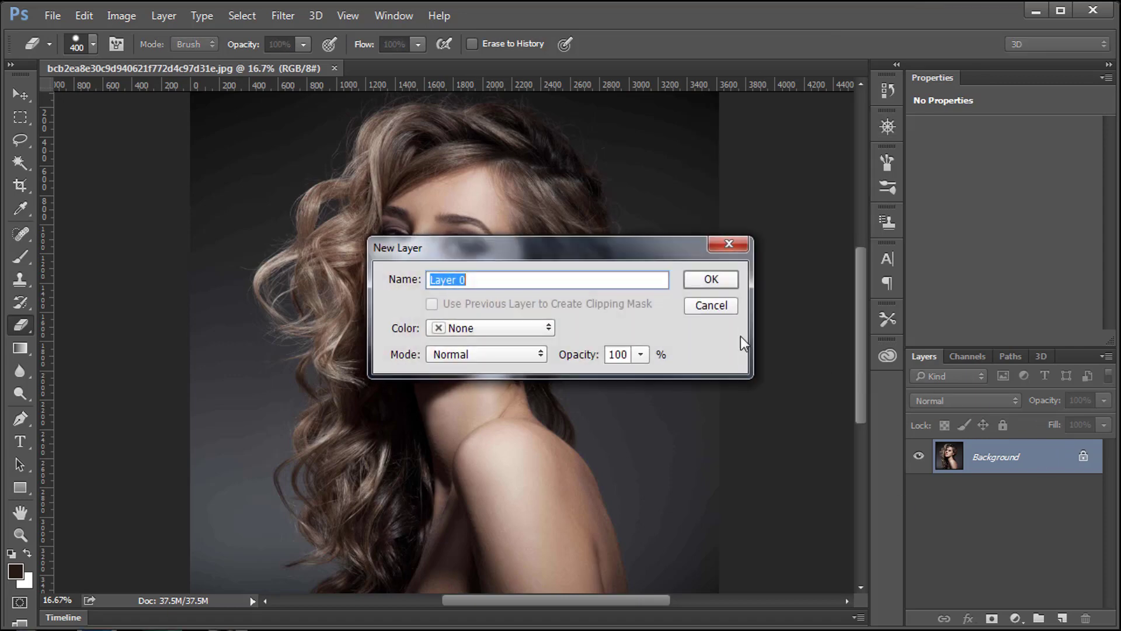
{"action": "left_click", "coordinate": [712, 280]}
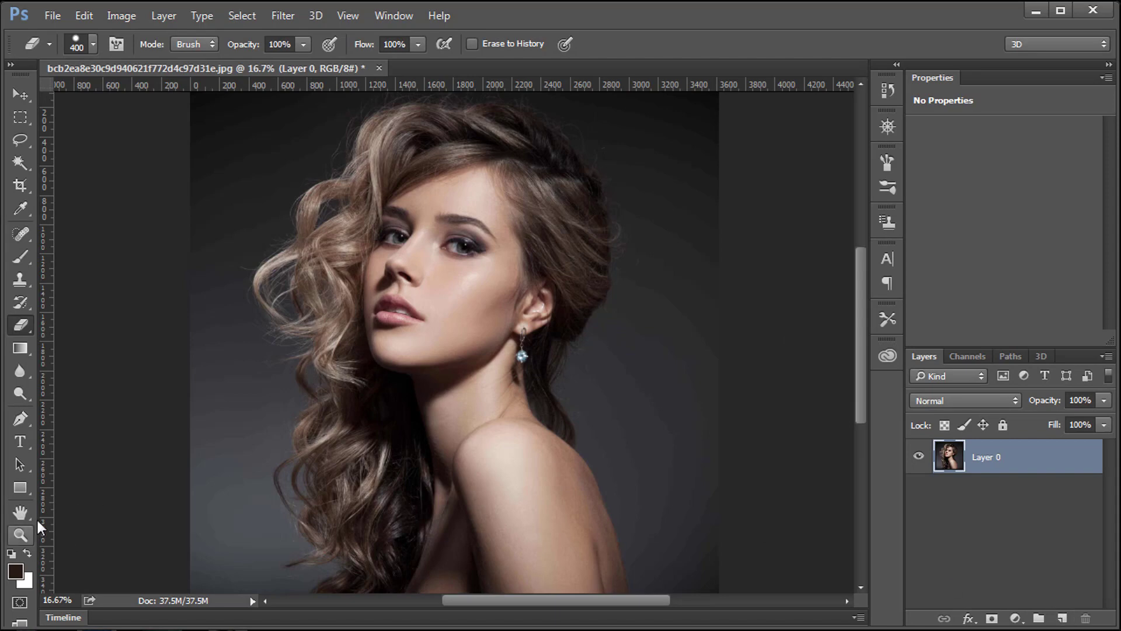
Step: Draw a canvas-sized rectangle, Rectangle 1, and move it below Layer 0
{"action": "left_click", "coordinate": [18, 494]}
{"action": "left_click", "coordinate": [887, 127]}
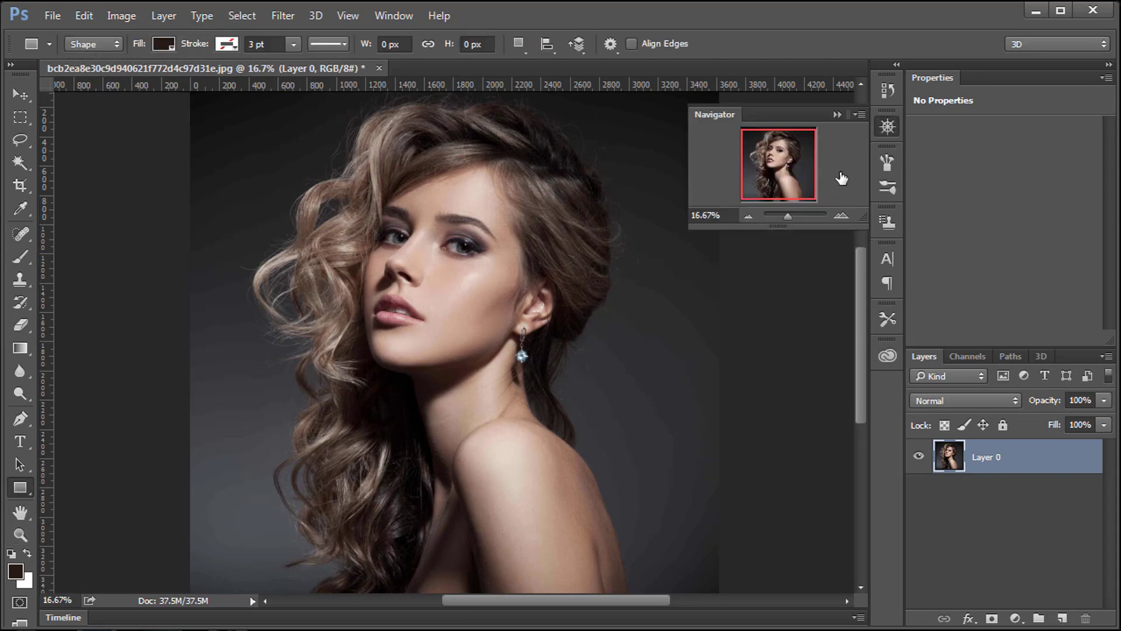
{"action": "left_click", "coordinate": [748, 215]}
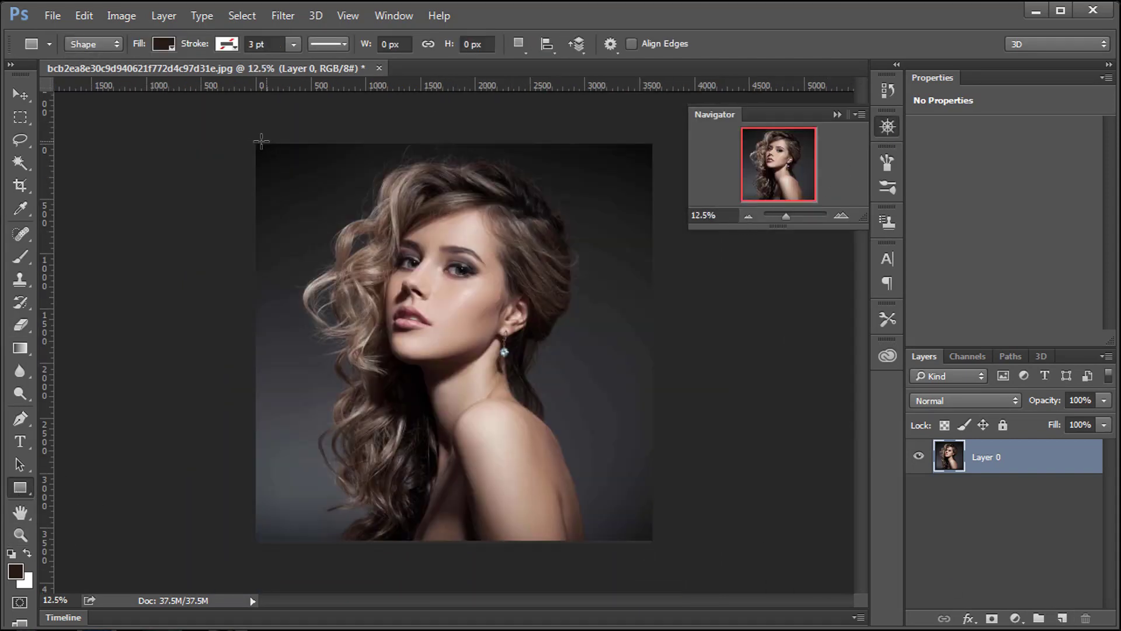
{"action": "left_click_drag", "start_coordinate": [253, 140], "coordinate": [650, 538]}
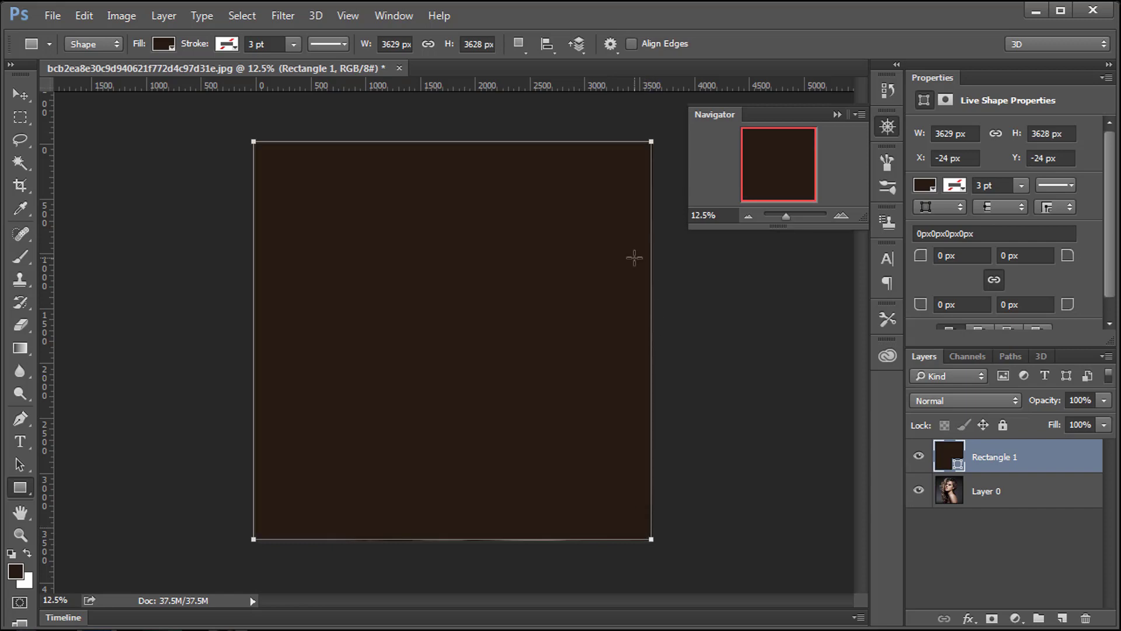
{"action": "left_click_drag", "start_coordinate": [1001, 458], "coordinate": [1000, 503]}
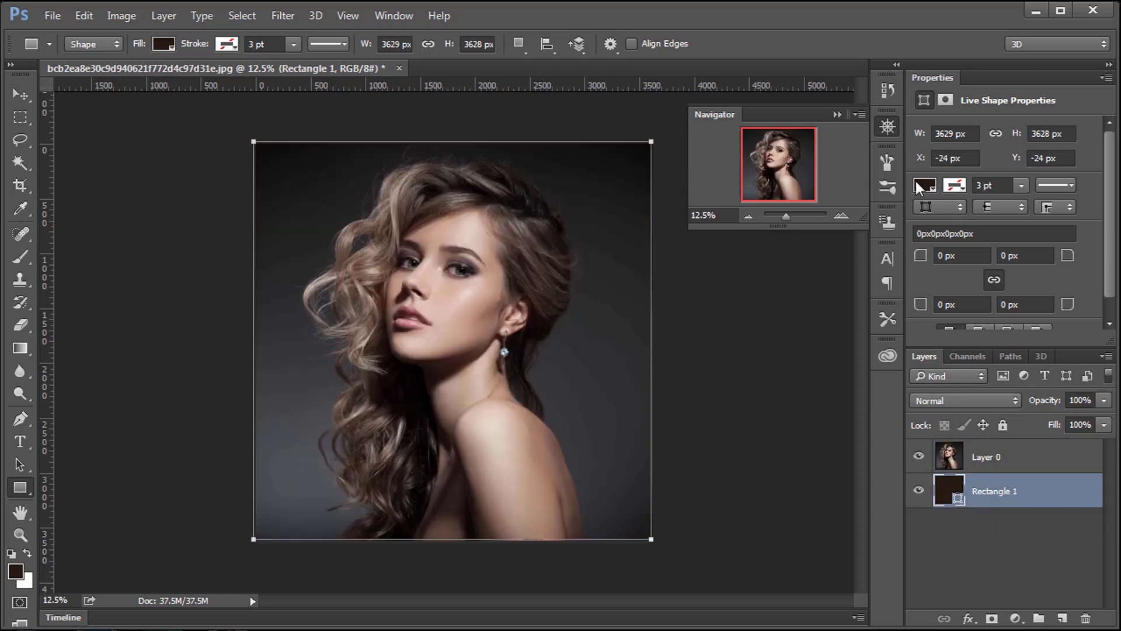
Step: Fill Rectangle 1 with light yellow and make Layer 0 the active layer
{"action": "left_click", "coordinate": [924, 185]}
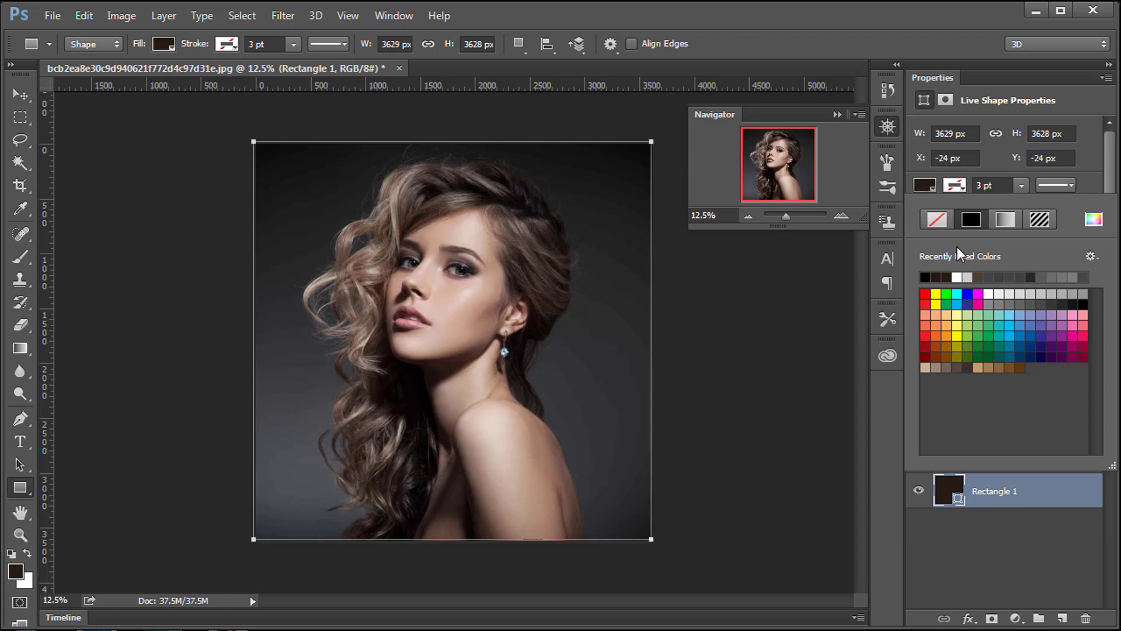
{"action": "left_click", "coordinate": [948, 316]}
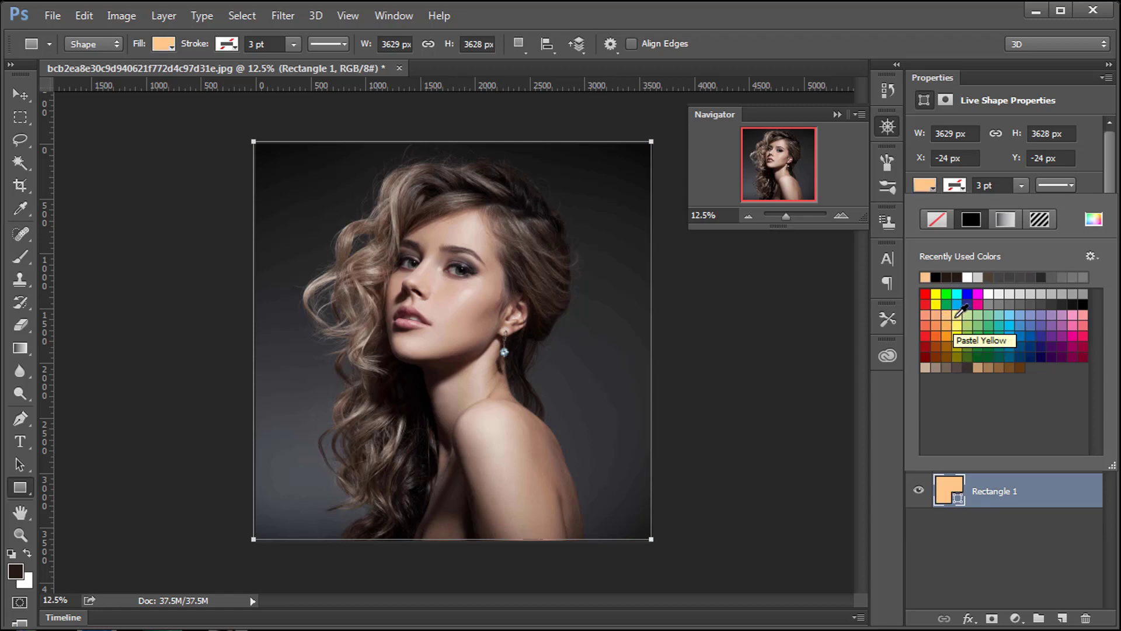
{"action": "left_click", "coordinate": [956, 316]}
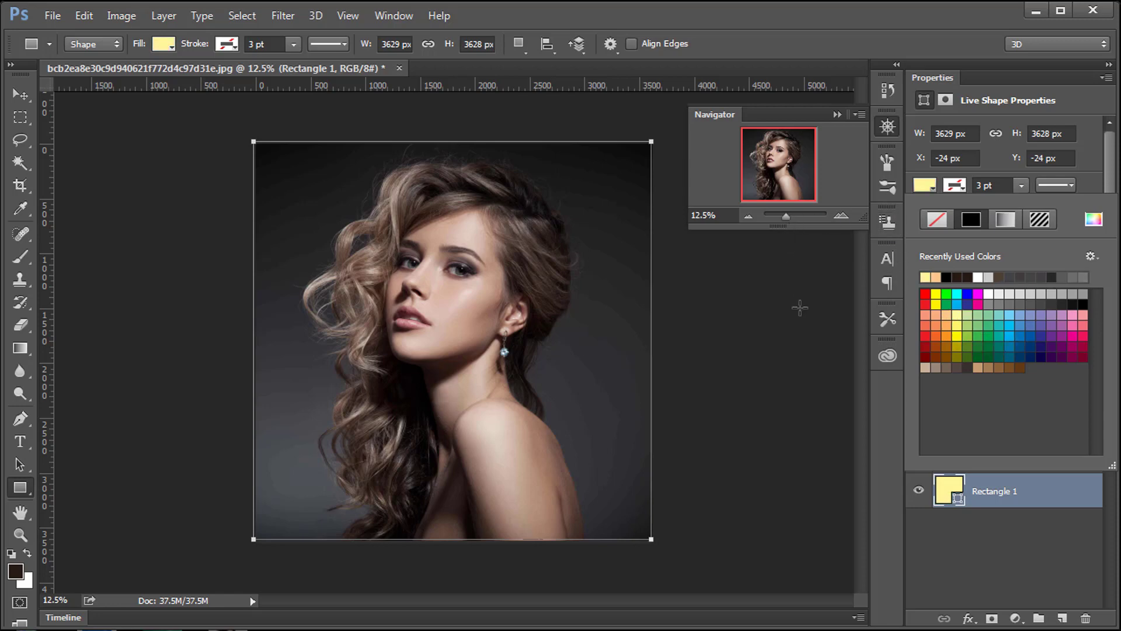
{"action": "left_click", "coordinate": [949, 492]}
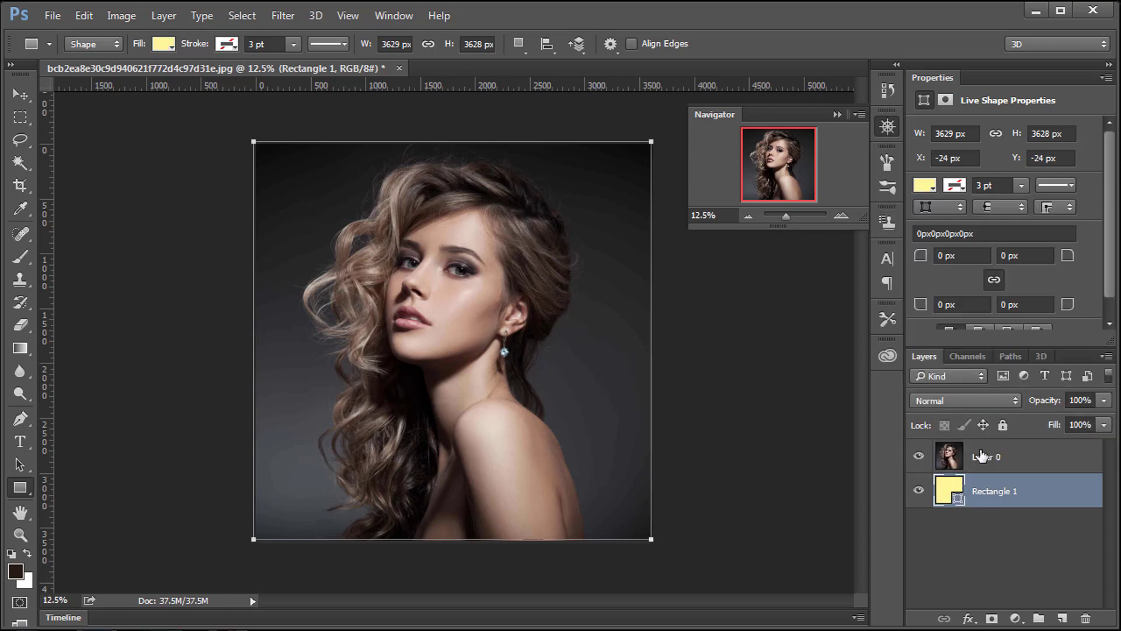
{"action": "left_click", "coordinate": [949, 452]}
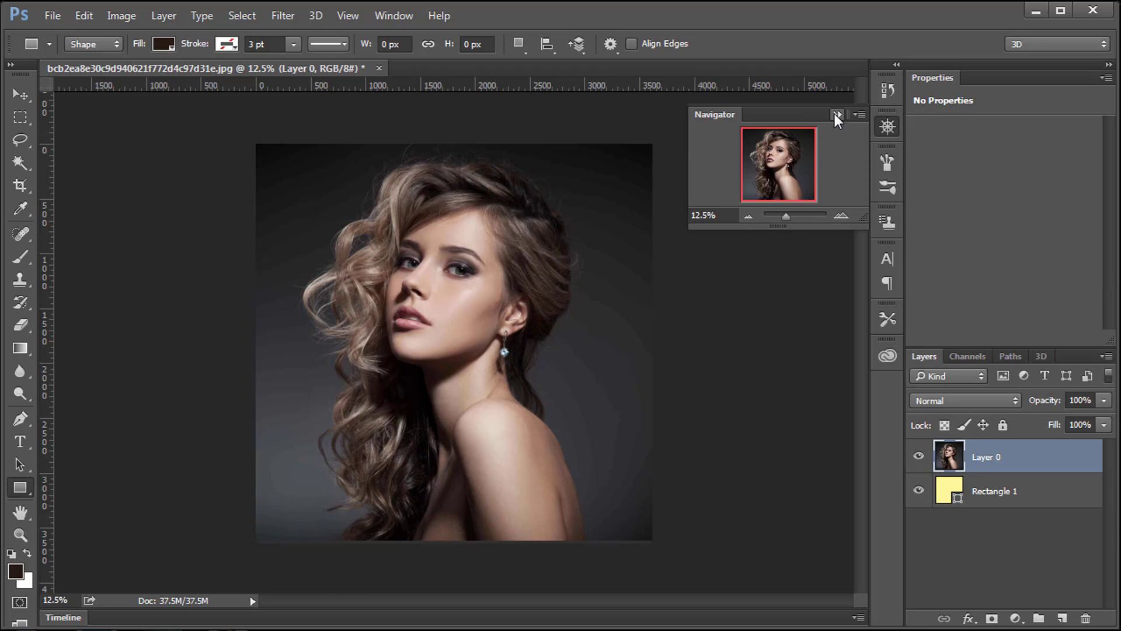
{"action": "left_click", "coordinate": [836, 115]}
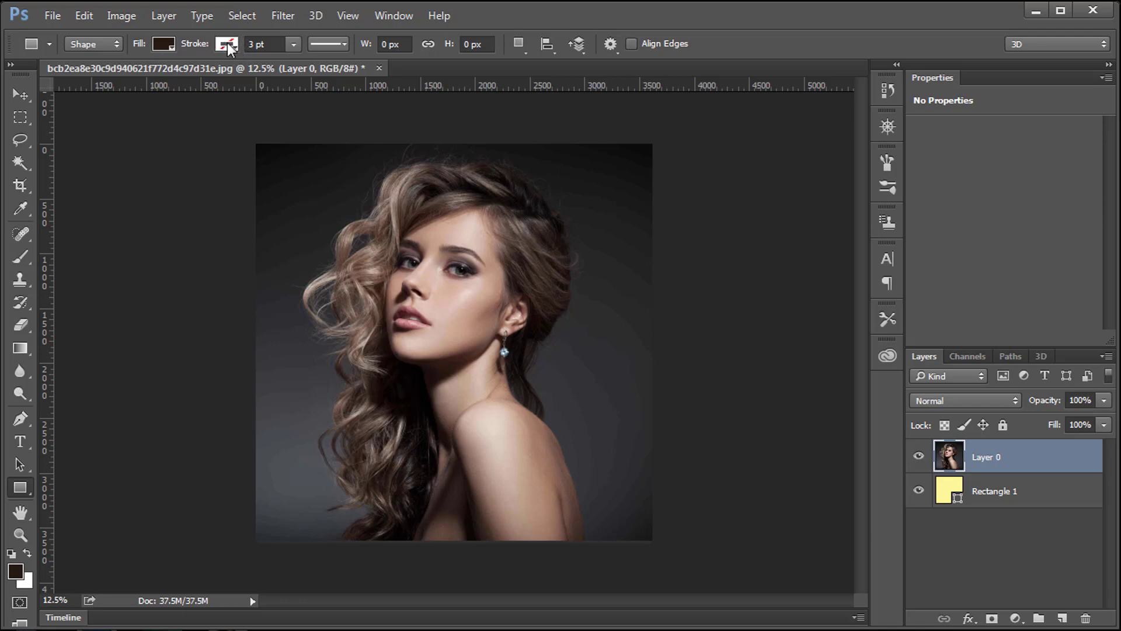
Step: Set the Background Eraser to Contiguous at 10% tolerance and erase a lower-left patch
{"action": "left_click", "coordinate": [19, 325]}
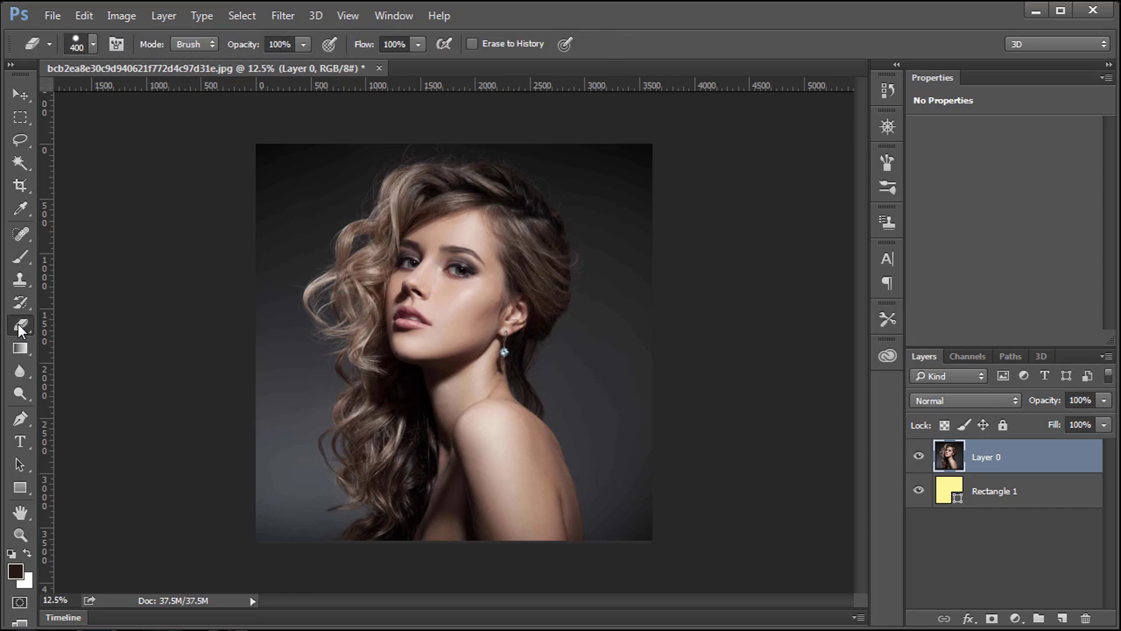
{"action": "right_click", "coordinate": [19, 324]}
{"action": "left_click", "coordinate": [87, 340]}
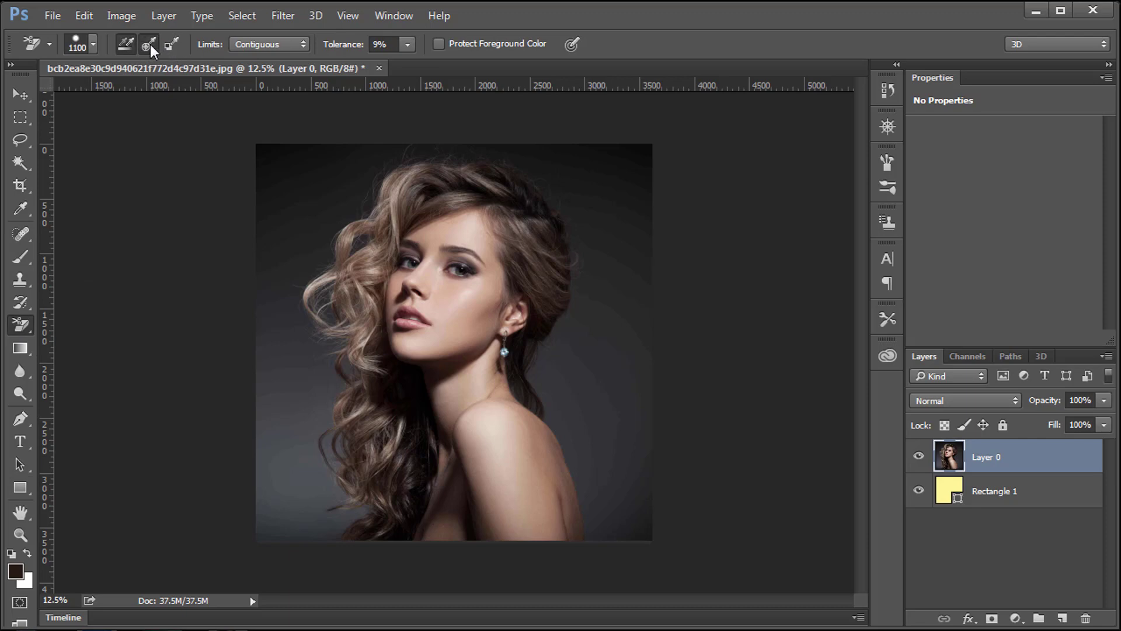
{"action": "left_click", "coordinate": [281, 44]}
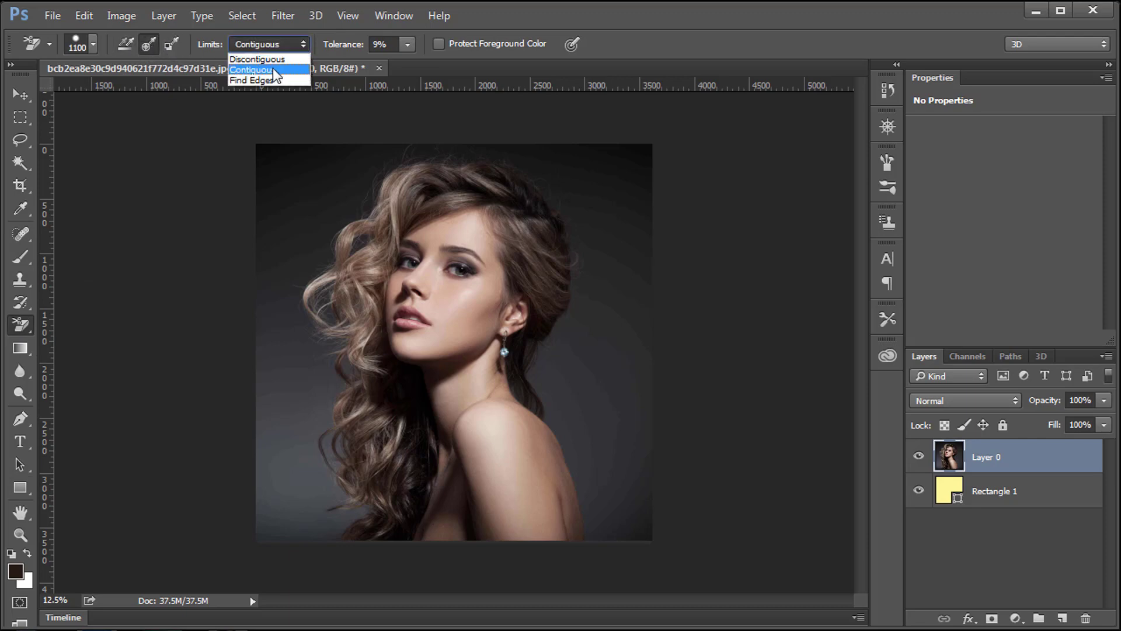
{"action": "left_click", "coordinate": [272, 67]}
{"action": "left_click", "coordinate": [407, 45]}
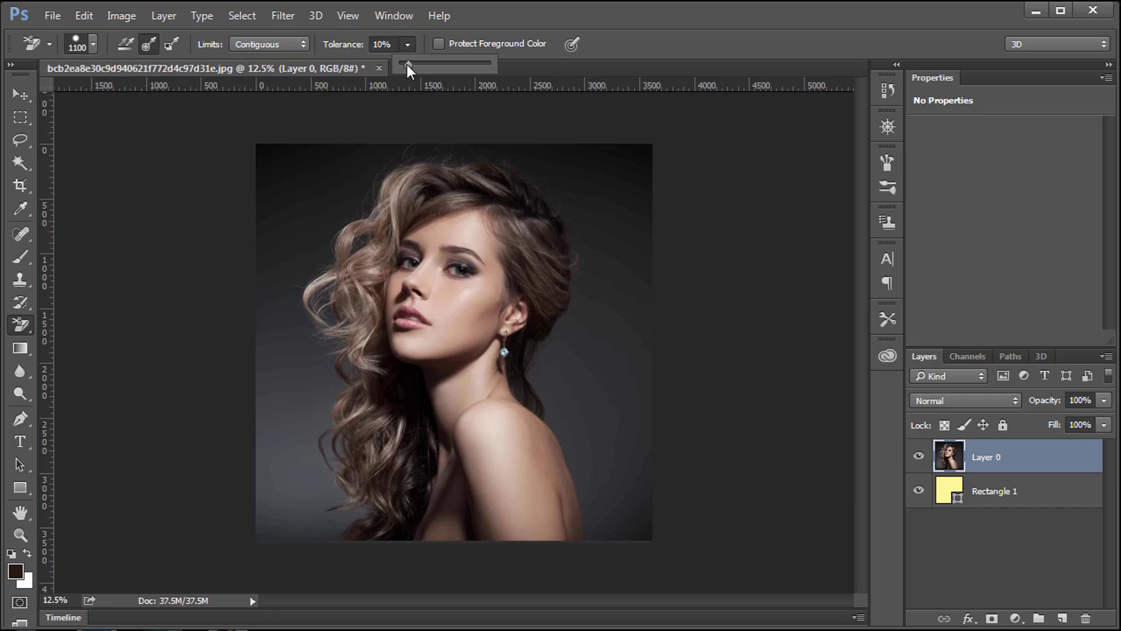
{"action": "left_click", "coordinate": [331, 526]}
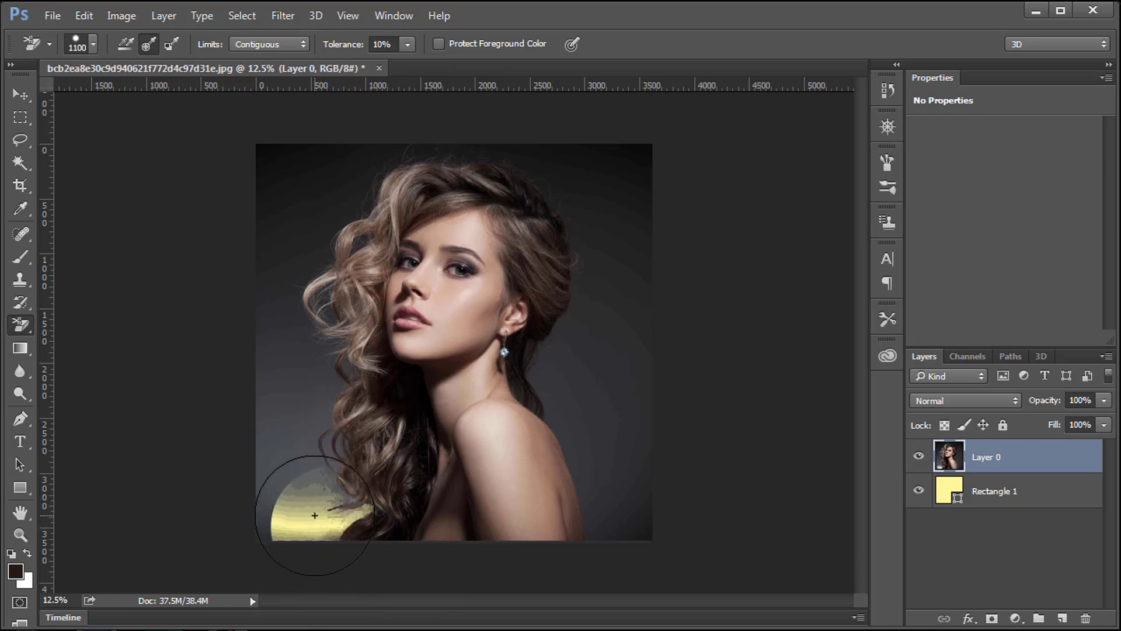
Step: Erase the dark backdrop from the bottom-left corner up to mid-height beside the hair
{"action": "left_click", "coordinate": [314, 503]}
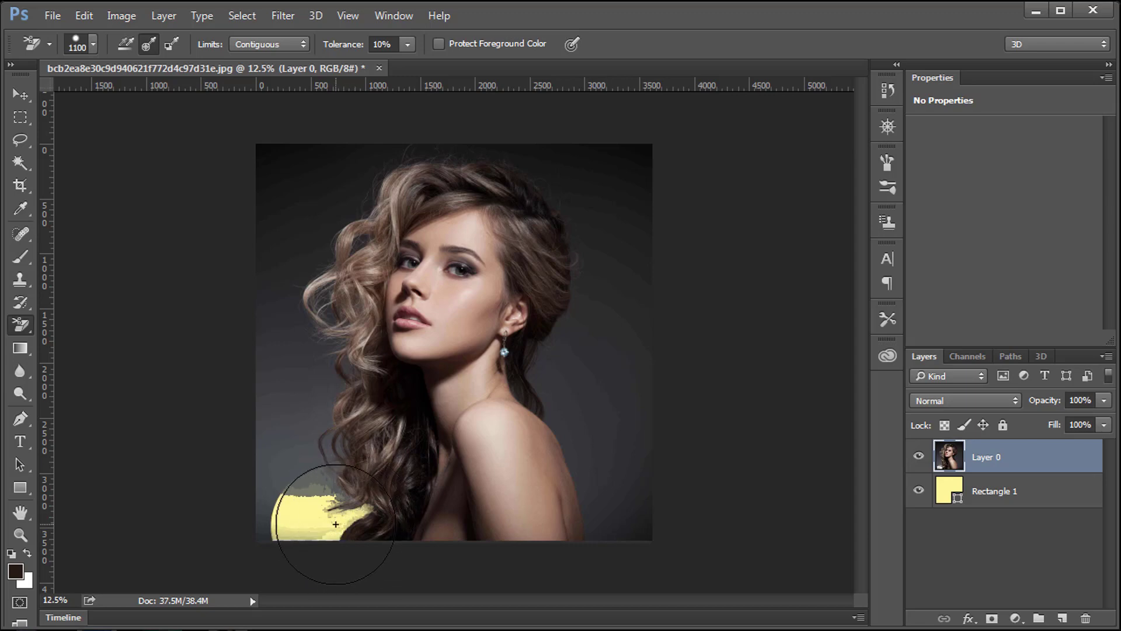
{"action": "left_click", "coordinate": [324, 495]}
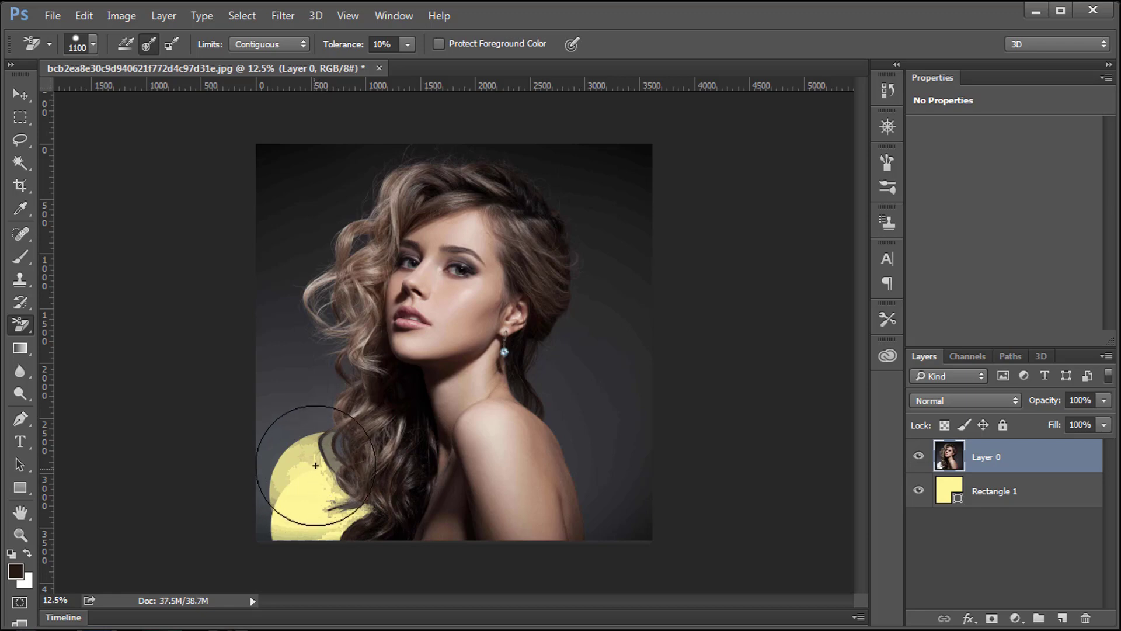
{"action": "left_click_drag", "start_coordinate": [313, 460], "coordinate": [327, 477]}
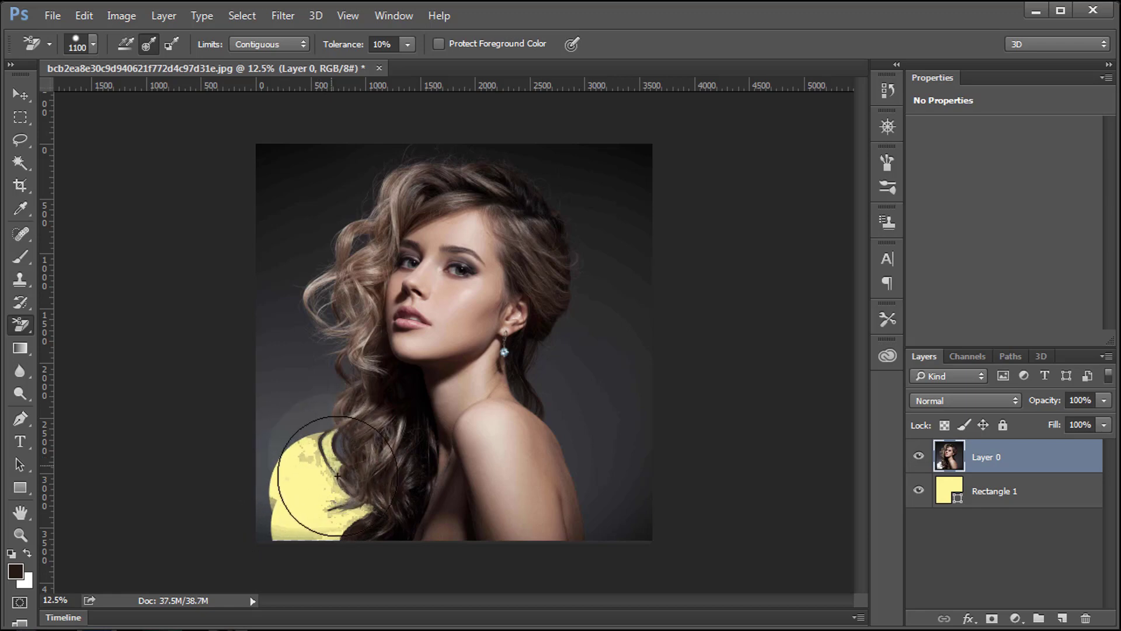
{"action": "left_click_drag", "start_coordinate": [329, 455], "coordinate": [339, 448]}
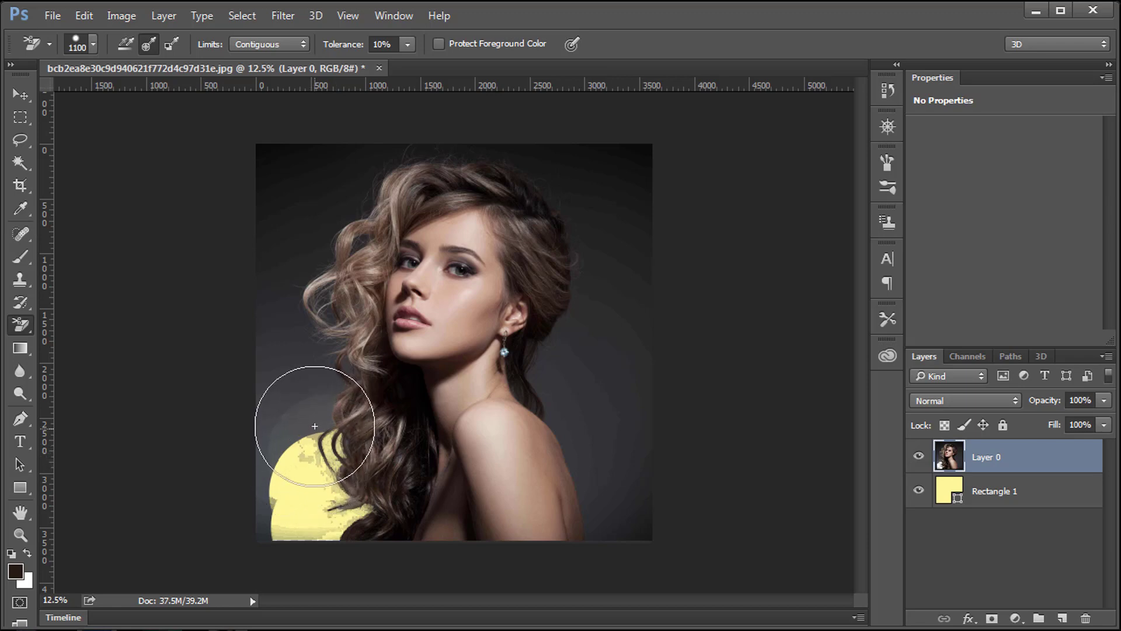
{"action": "left_click", "coordinate": [309, 404]}
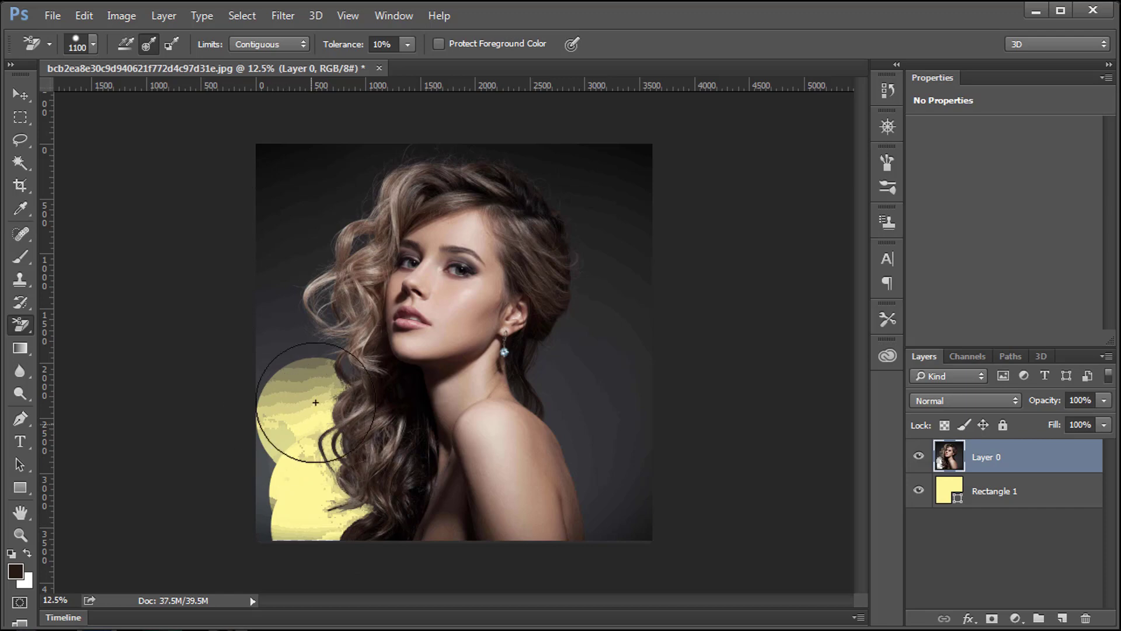
{"action": "left_click", "coordinate": [310, 385]}
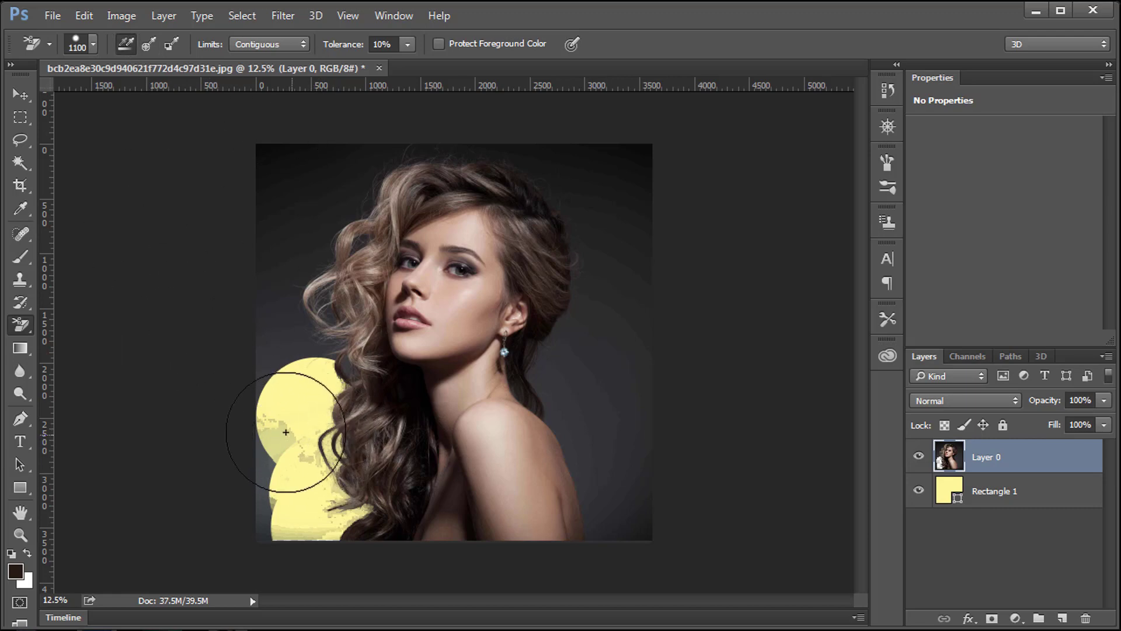
{"action": "mouse_move", "coordinate": [288, 425]}
{"action": "left_mouse_down"}
{"action": "mouse_move", "coordinate": [317, 462]}
{"action": "mouse_move", "coordinate": [276, 493]}
{"action": "left_mouse_up"}
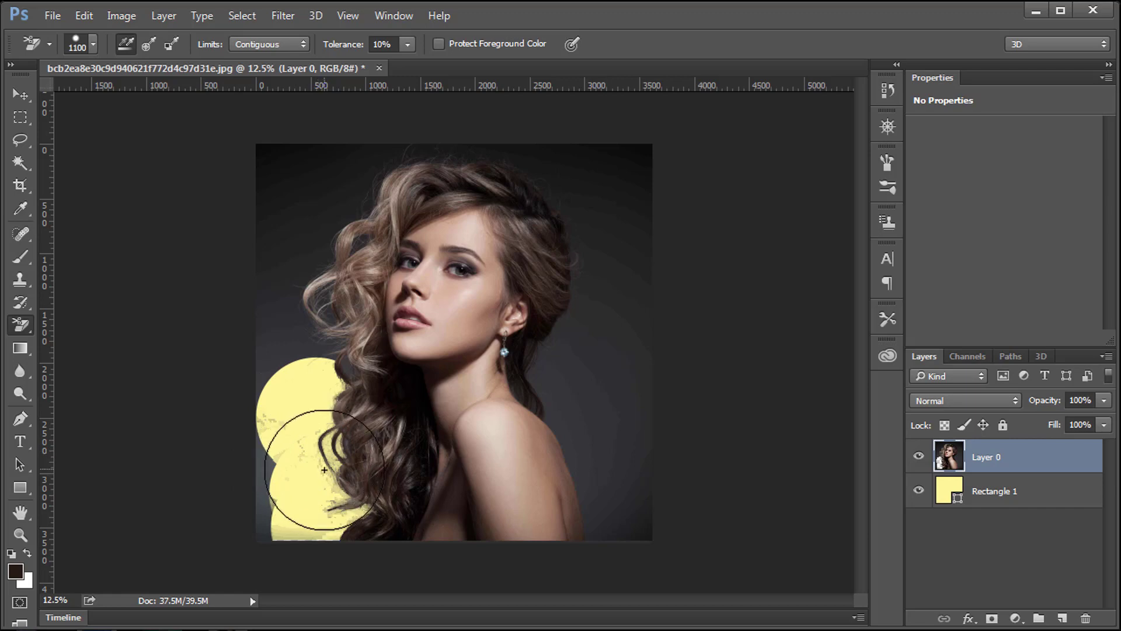
Step: Erase the dark background along the left hair edge up to the top-left corner
{"action": "left_click", "coordinate": [317, 352]}
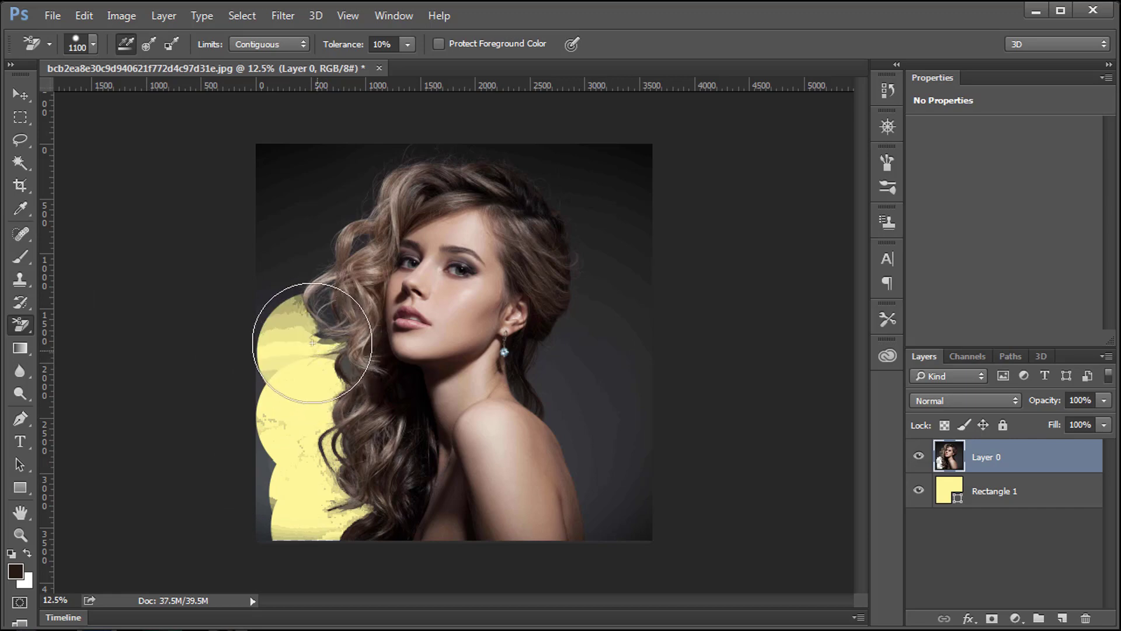
{"action": "left_click", "coordinate": [312, 343]}
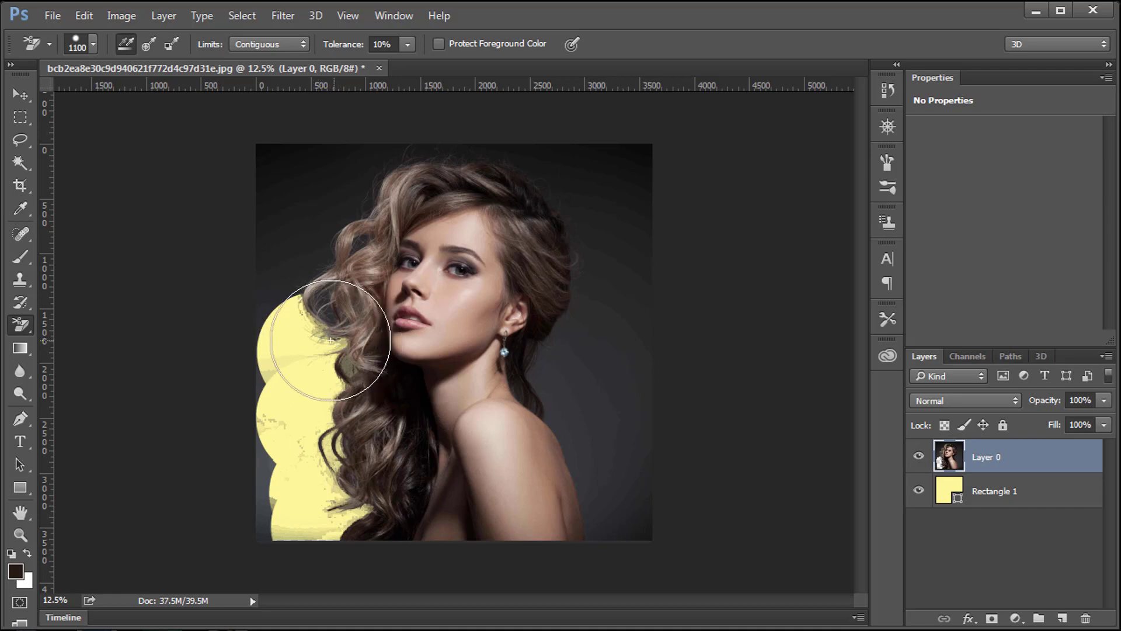
{"action": "mouse_move", "coordinate": [316, 338]}
{"action": "left_mouse_down"}
{"action": "mouse_move", "coordinate": [287, 286]}
{"action": "mouse_move", "coordinate": [288, 298]}
{"action": "left_mouse_up"}
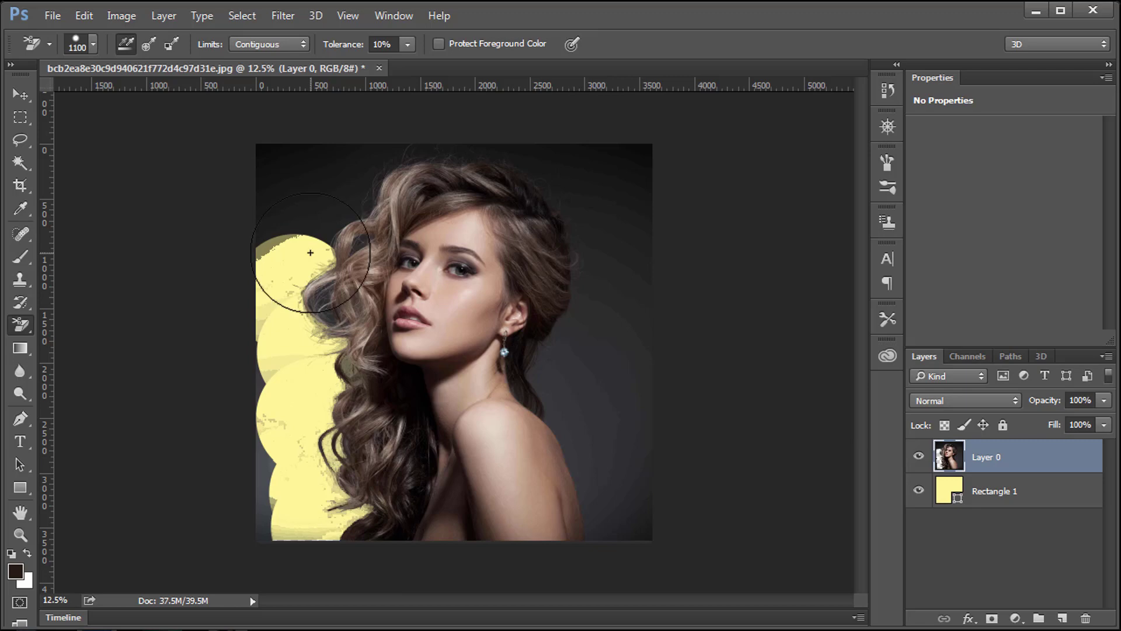
{"action": "mouse_move", "coordinate": [311, 251]}
{"action": "left_mouse_down"}
{"action": "mouse_move", "coordinate": [316, 222]}
{"action": "mouse_move", "coordinate": [338, 233]}
{"action": "left_mouse_up"}
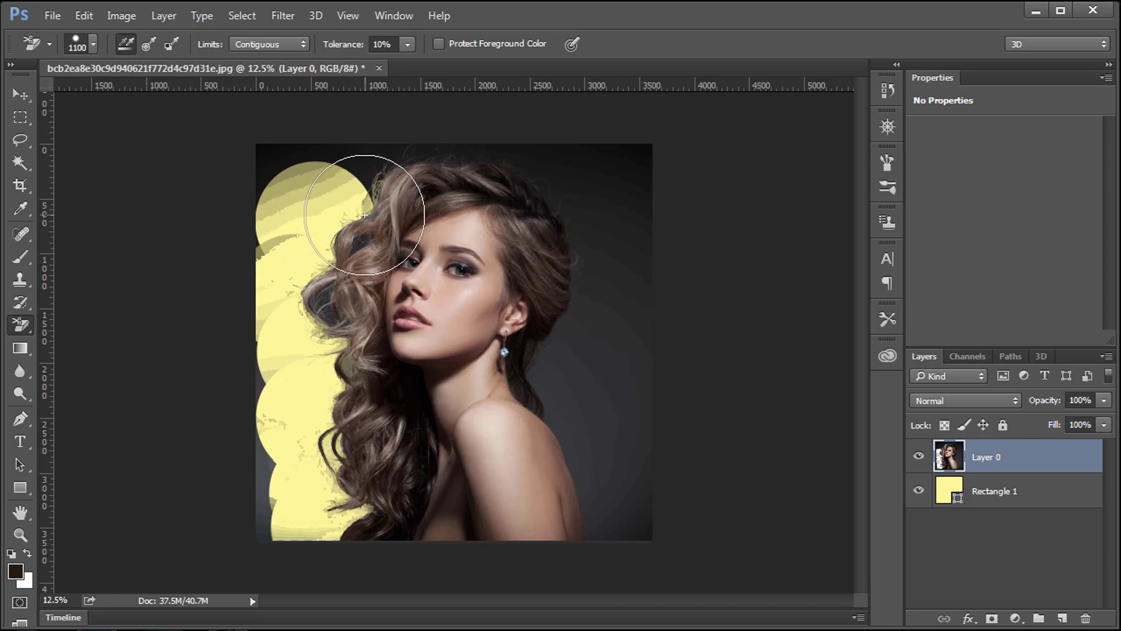
{"action": "left_click_drag", "start_coordinate": [359, 191], "coordinate": [368, 140]}
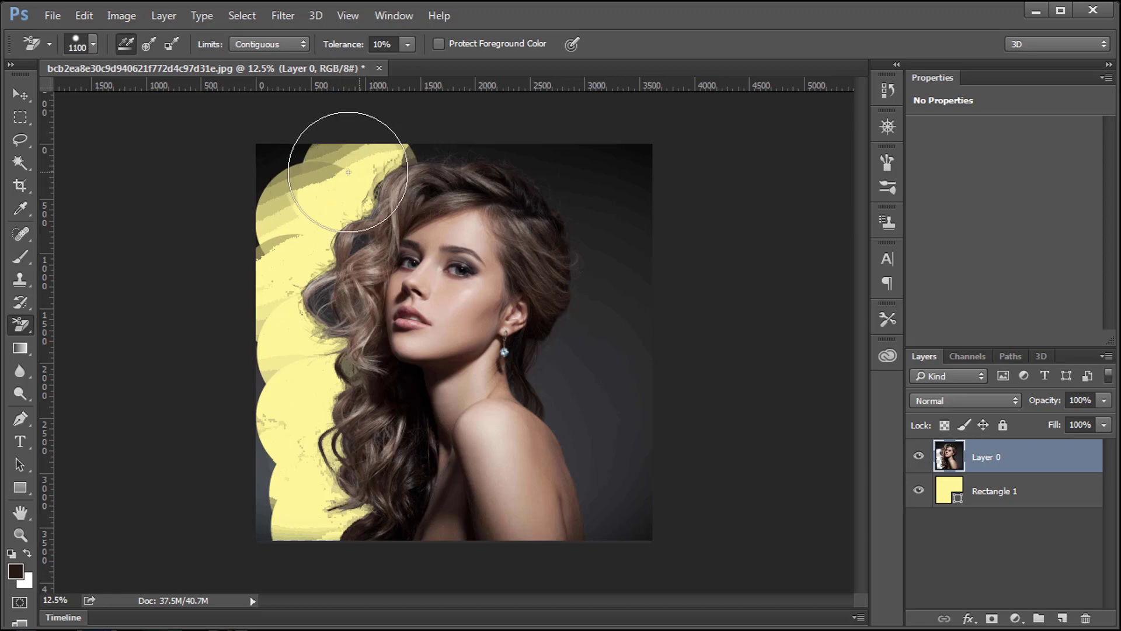
{"action": "mouse_move", "coordinate": [330, 183]}
{"action": "left_mouse_down"}
{"action": "mouse_move", "coordinate": [327, 169]}
{"action": "mouse_move", "coordinate": [268, 204]}
{"action": "mouse_move", "coordinate": [321, 354]}
{"action": "mouse_move", "coordinate": [263, 263]}
{"action": "left_mouse_up"}
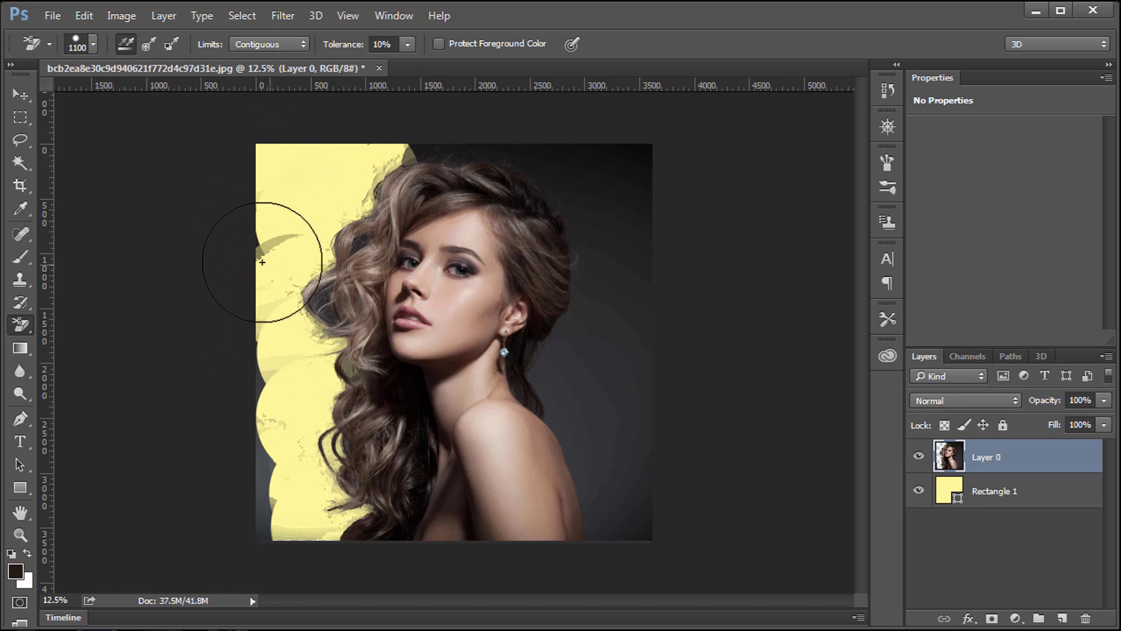
Step: With the plain Eraser, clear the dark wedge and strips along the left and bottom-left edges
{"action": "right_click", "coordinate": [19, 321]}
{"action": "left_click", "coordinate": [82, 324]}
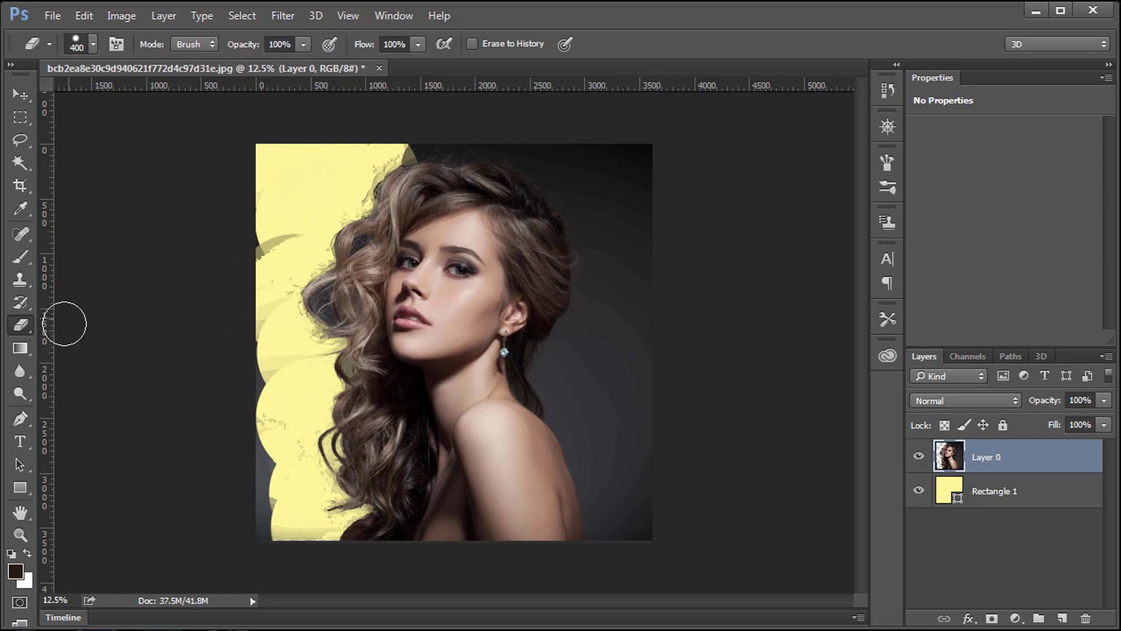
{"action": "mouse_move", "coordinate": [261, 232]}
{"action": "left_mouse_down"}
{"action": "mouse_move", "coordinate": [306, 200]}
{"action": "mouse_move", "coordinate": [270, 286]}
{"action": "left_mouse_up"}
{"action": "mouse_move", "coordinate": [246, 420]}
{"action": "left_mouse_down"}
{"action": "mouse_move", "coordinate": [270, 368]}
{"action": "mouse_move", "coordinate": [255, 450]}
{"action": "mouse_move", "coordinate": [275, 418]}
{"action": "mouse_move", "coordinate": [254, 473]}
{"action": "left_mouse_up"}
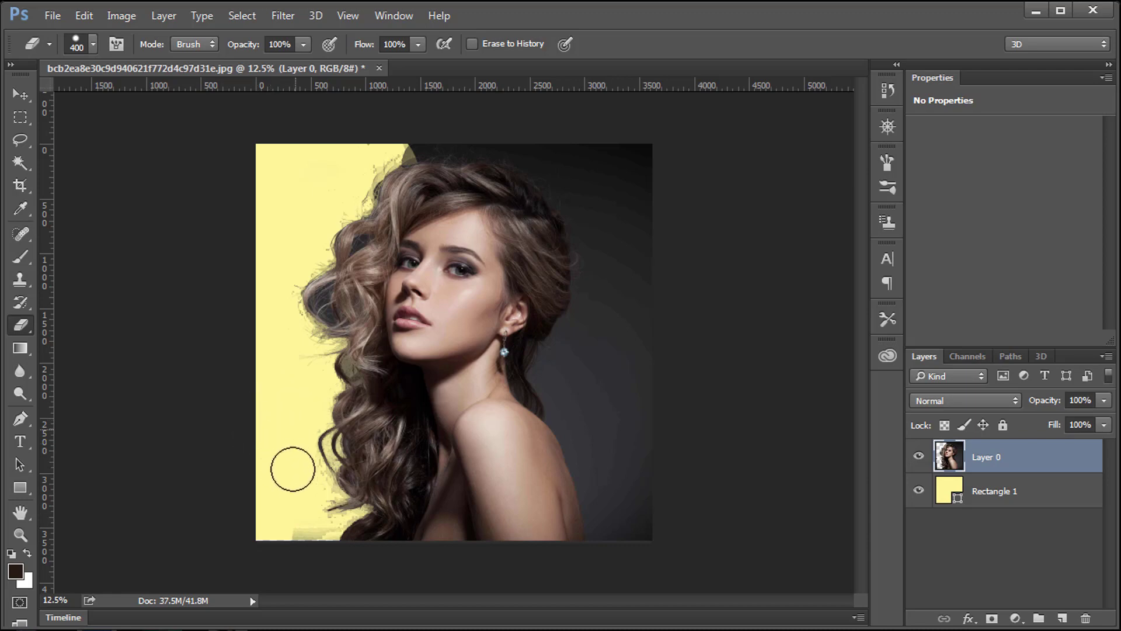
{"action": "left_click_drag", "start_coordinate": [288, 465], "coordinate": [294, 527]}
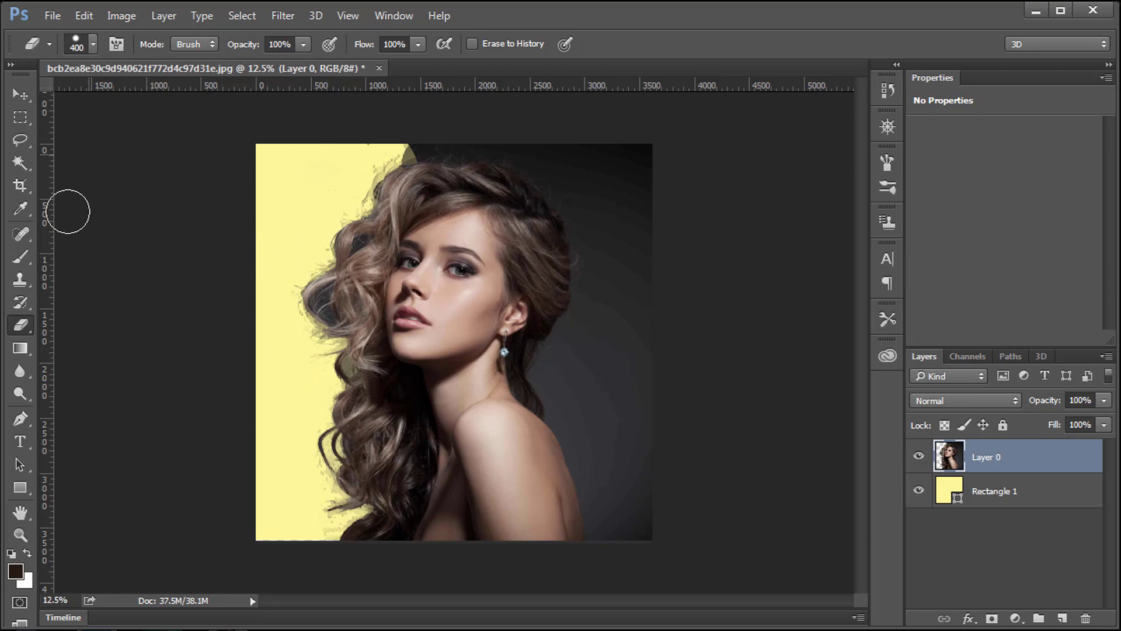
Step: Switch to the Background Eraser with Limits set to Discontiguous
{"action": "right_click", "coordinate": [18, 328]}
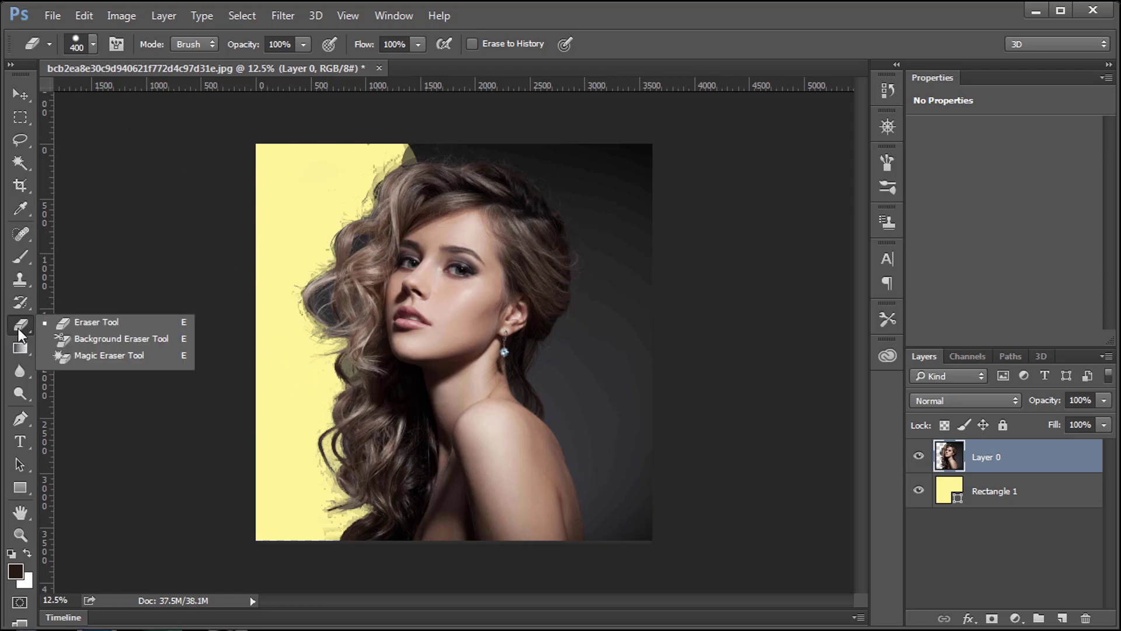
{"action": "left_click", "coordinate": [83, 342]}
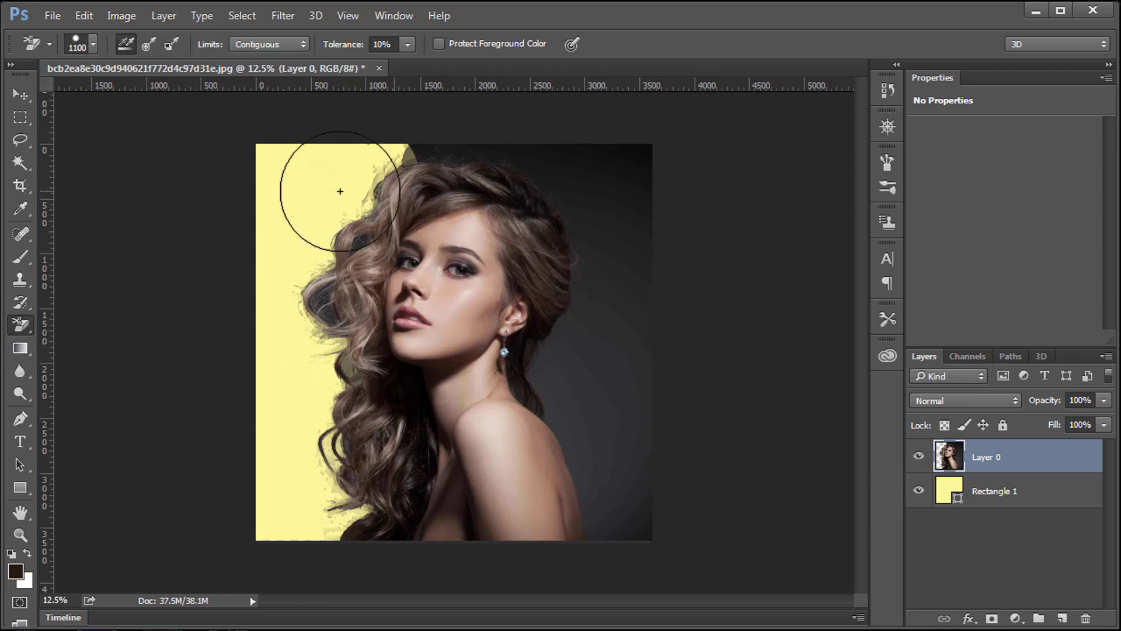
{"action": "left_click", "coordinate": [271, 43]}
{"action": "left_click", "coordinate": [266, 60]}
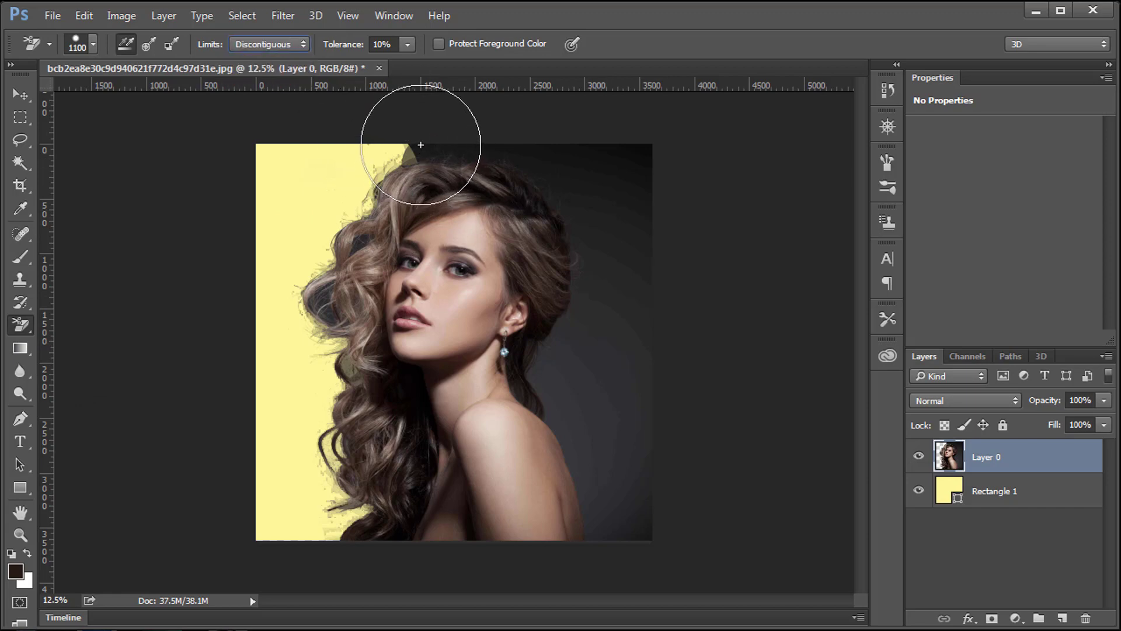
Step: Erase the dark background above the hair and in the top-right corner
{"action": "left_click_drag", "start_coordinate": [420, 144], "coordinate": [438, 145]}
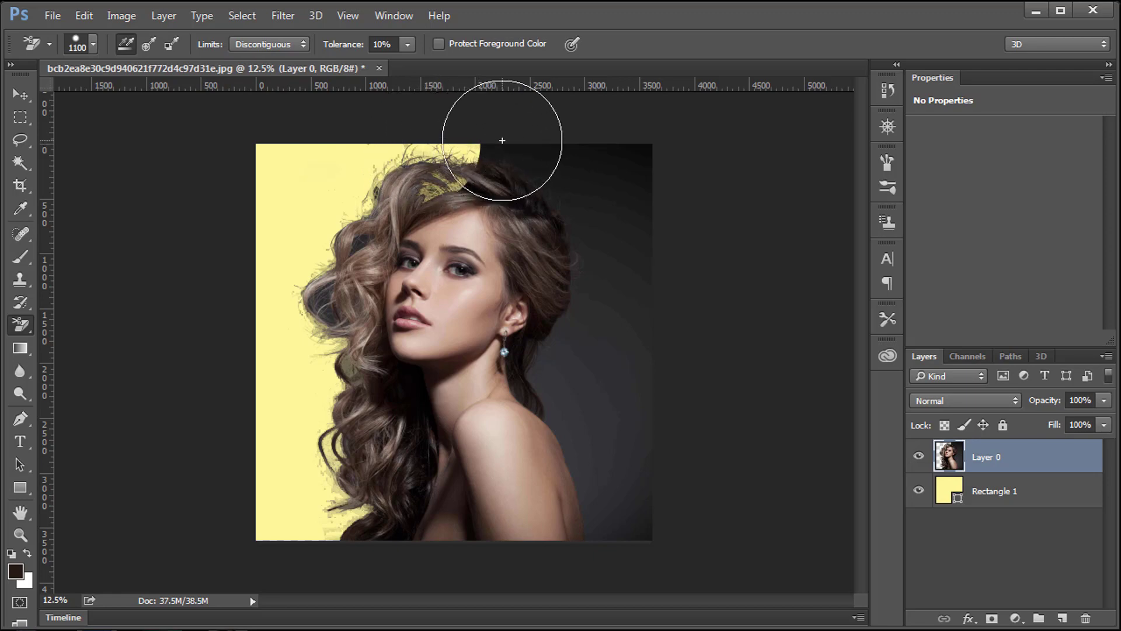
{"action": "left_click", "coordinate": [526, 146]}
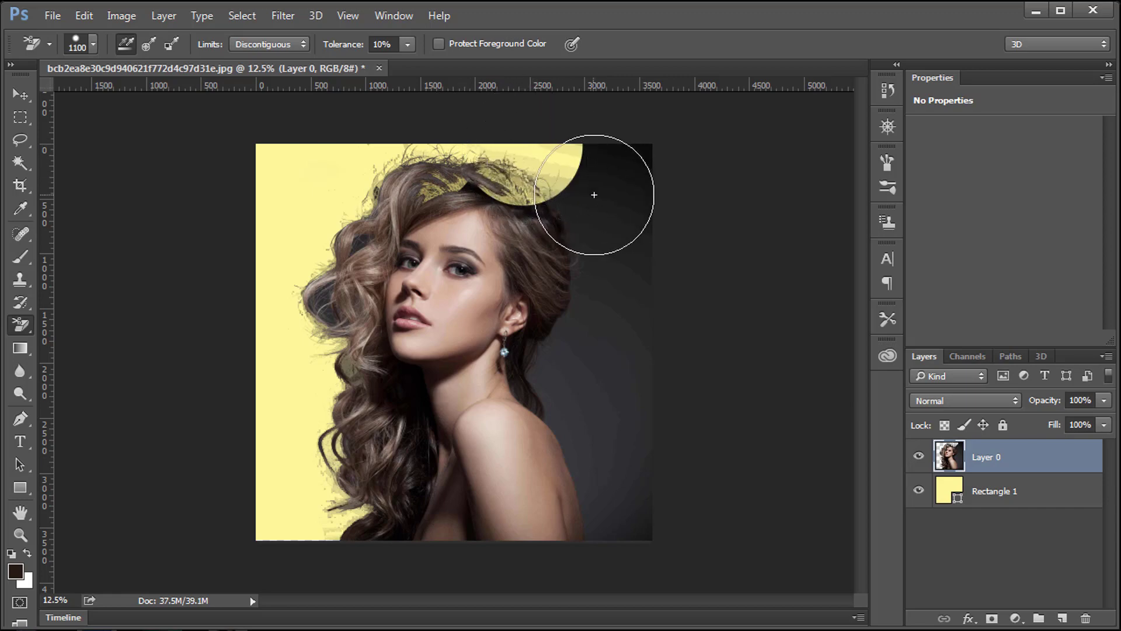
{"action": "mouse_move", "coordinate": [590, 170]}
{"action": "left_mouse_down"}
{"action": "mouse_move", "coordinate": [619, 205]}
{"action": "mouse_move", "coordinate": [609, 336]}
{"action": "mouse_move", "coordinate": [579, 272]}
{"action": "left_mouse_up"}
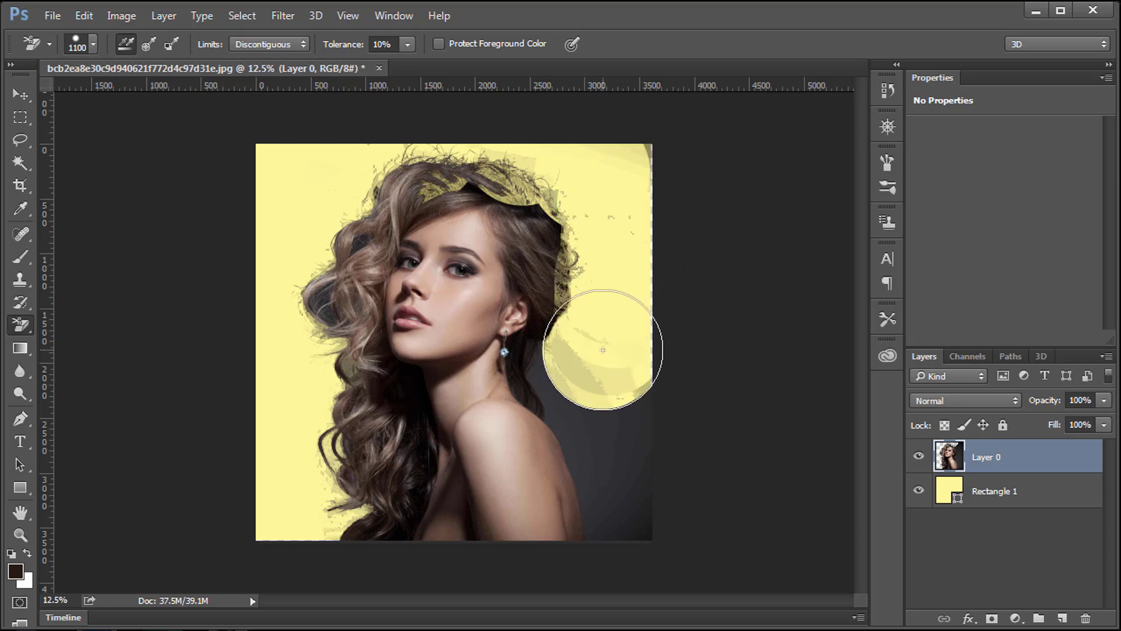
Step: Try restoring the erased upper hair with the History Brush, then undo the stroke
{"action": "left_click", "coordinate": [18, 300]}
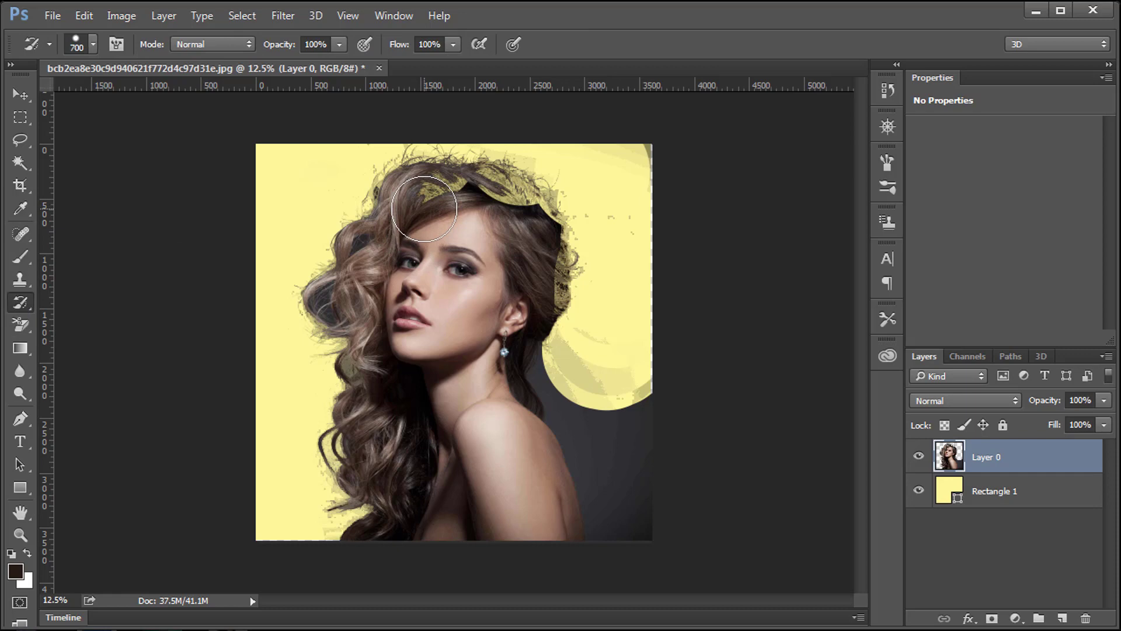
{"action": "key", "text": "bracketright"}
{"action": "key", "text": "bracketright"}
{"action": "key", "text": "bracketleft"}
{"action": "key", "text": "bracketleft"}
{"action": "key", "text": "bracketleft"}
{"action": "left_click_drag", "start_coordinate": [432, 193], "coordinate": [505, 196]}
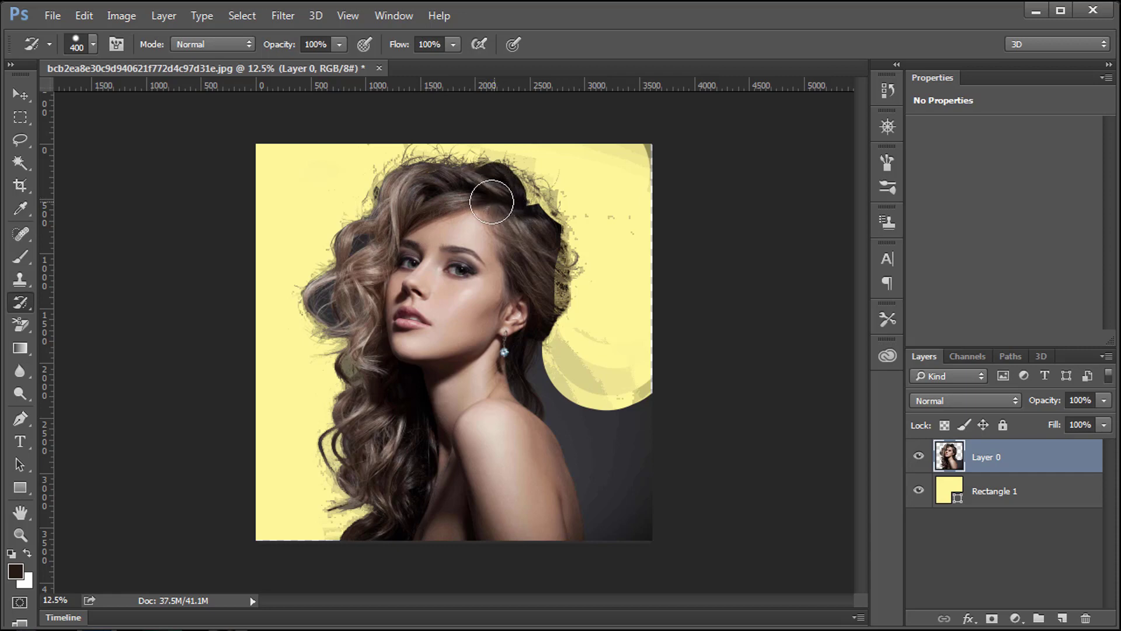
{"action": "key", "text": "ctrl+alt+z"}
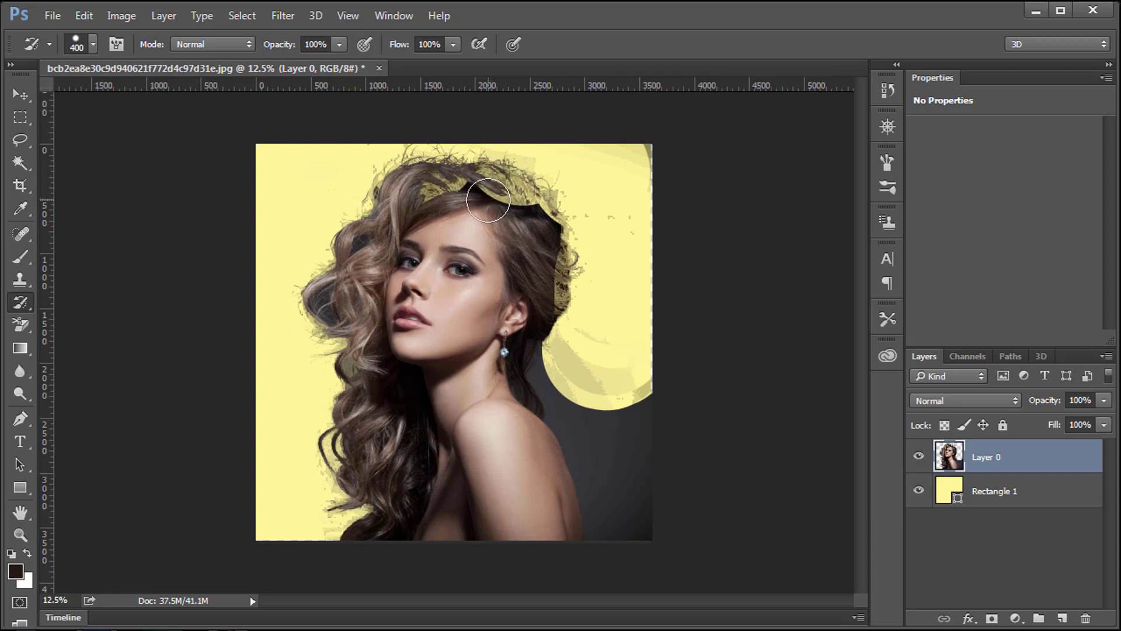
Step: Using a 400 px round brush preset, restore the hair on top of the head and beside the ear
{"action": "left_click", "coordinate": [94, 43]}
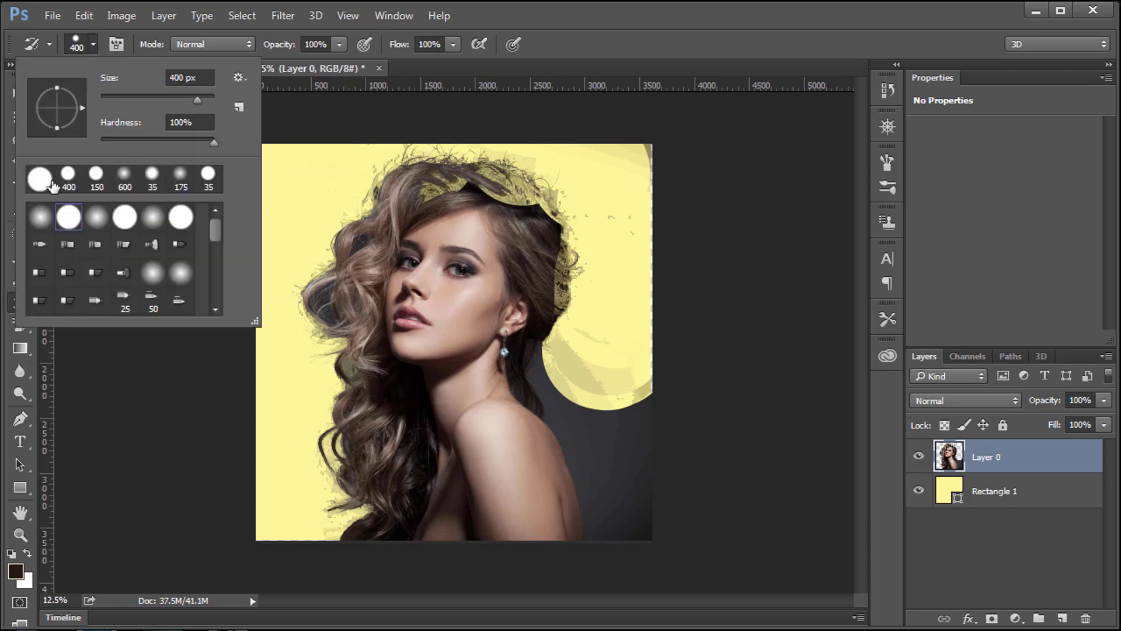
{"action": "left_click", "coordinate": [41, 217]}
{"action": "left_click", "coordinate": [97, 46]}
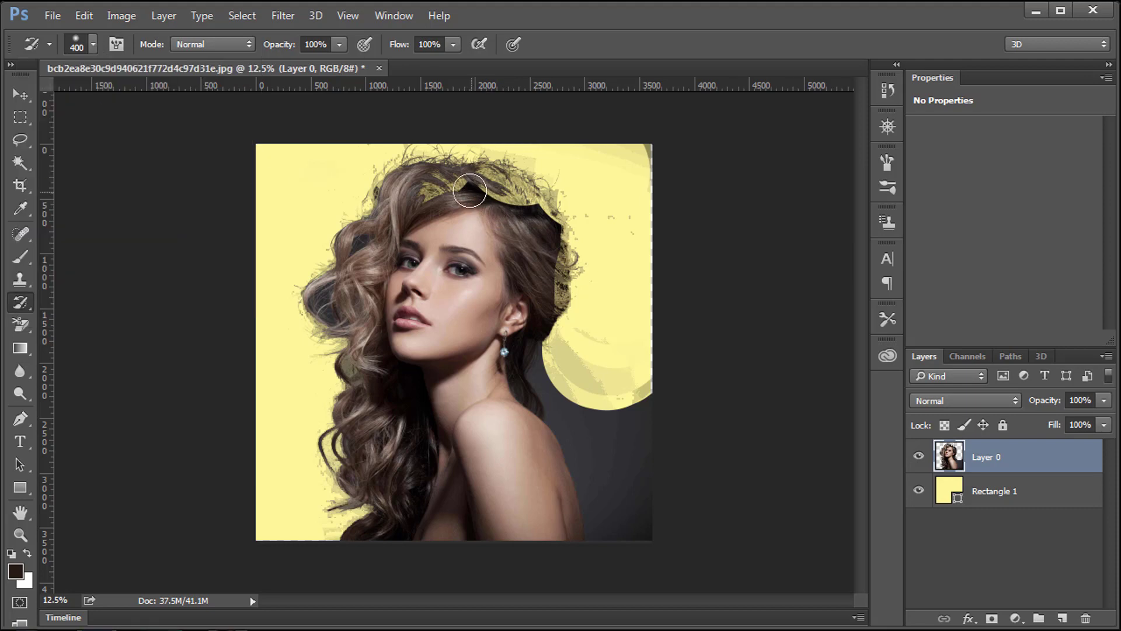
{"action": "mouse_move", "coordinate": [434, 190]}
{"action": "left_mouse_down"}
{"action": "mouse_move", "coordinate": [496, 188]}
{"action": "mouse_move", "coordinate": [547, 260]}
{"action": "left_mouse_up"}
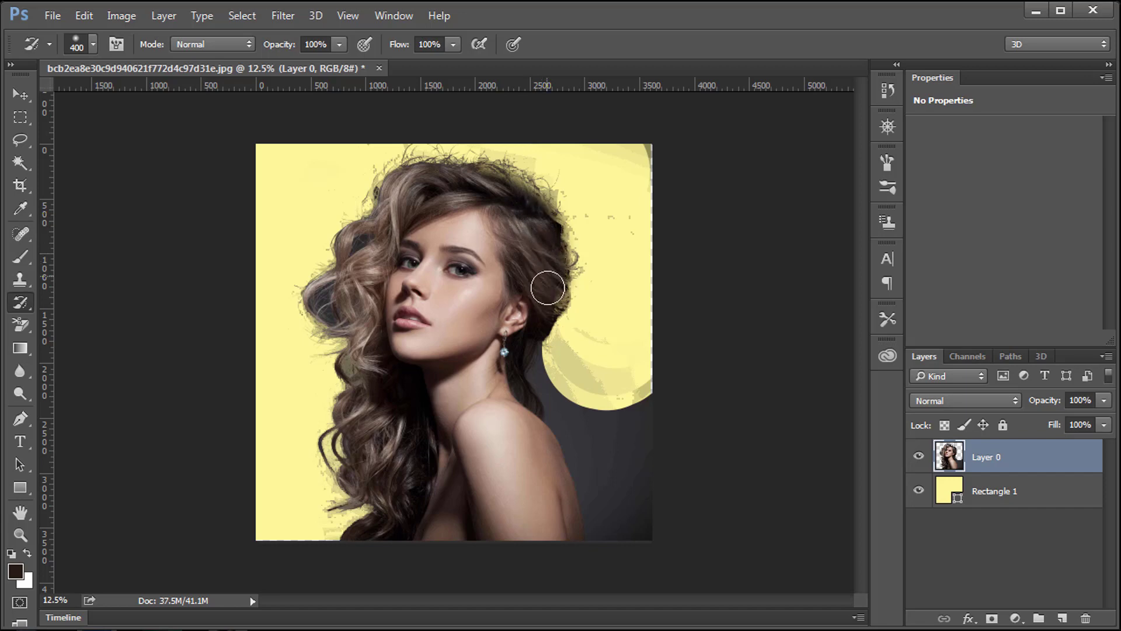
{"action": "left_click_drag", "start_coordinate": [544, 301], "coordinate": [546, 290]}
{"action": "mouse_move", "coordinate": [521, 221]}
{"action": "left_mouse_down"}
{"action": "mouse_move", "coordinate": [491, 187]}
{"action": "mouse_move", "coordinate": [508, 187]}
{"action": "mouse_move", "coordinate": [531, 213]}
{"action": "left_mouse_up"}
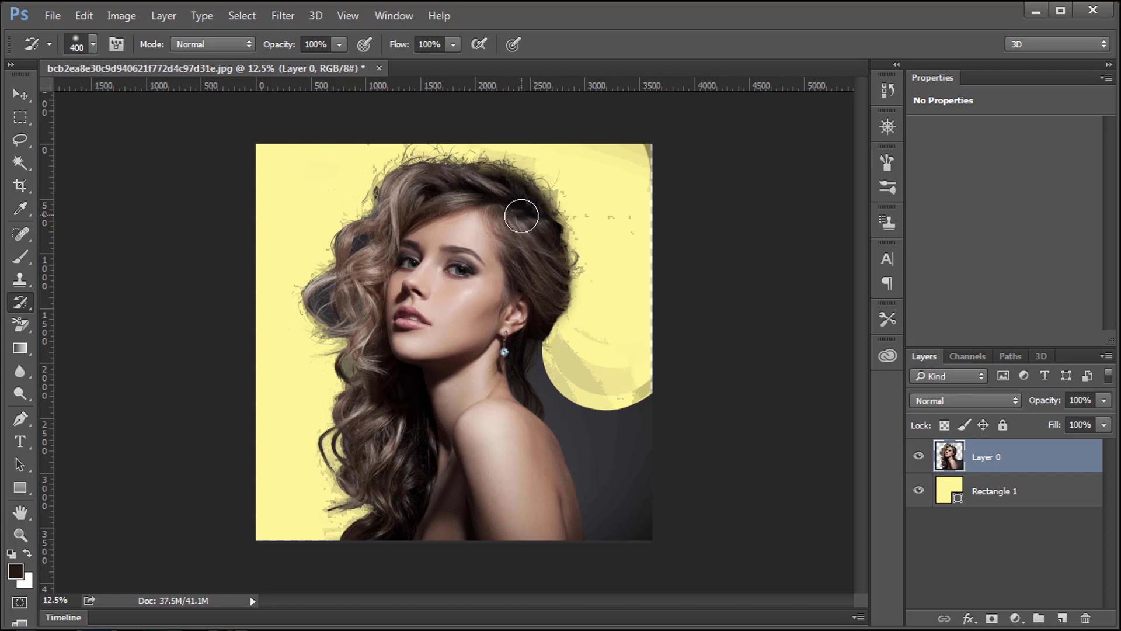
{"action": "left_click", "coordinate": [23, 327]}
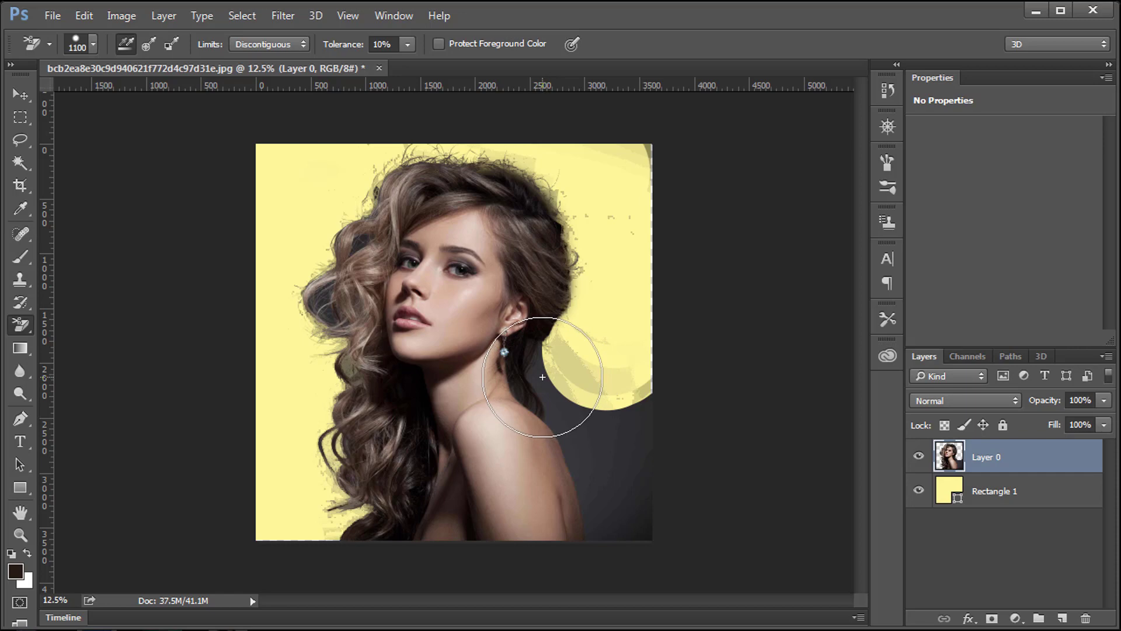
Step: Set Sampling to Once and erase the dark background right of the neck and shoulder
{"action": "left_click", "coordinate": [150, 50]}
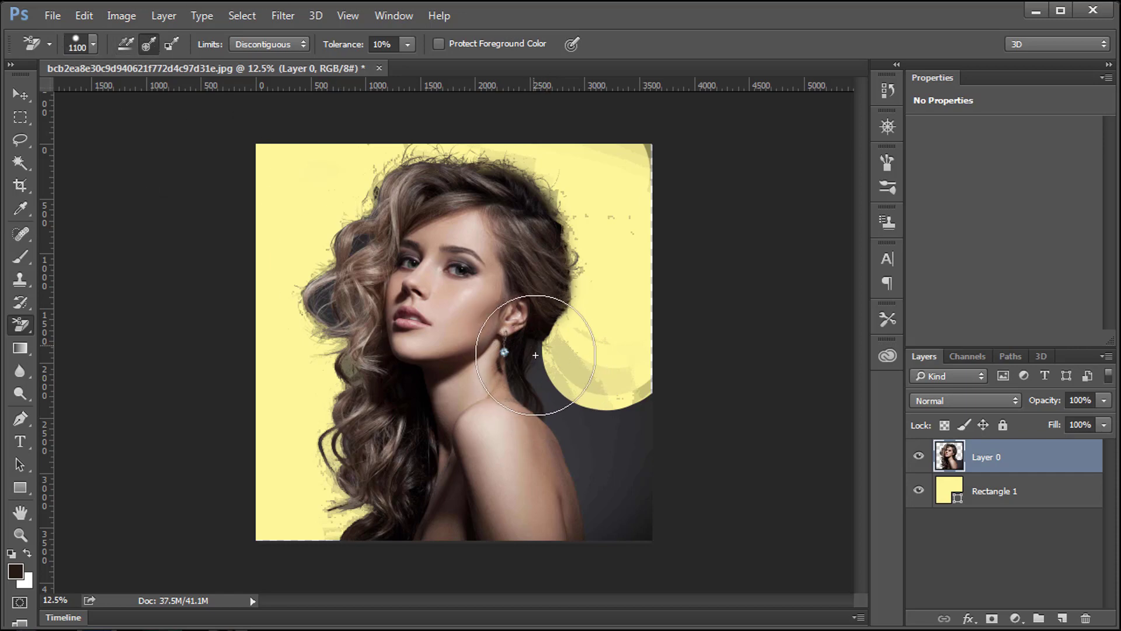
{"action": "mouse_move", "coordinate": [576, 375]}
{"action": "left_mouse_down"}
{"action": "mouse_move", "coordinate": [613, 489]}
{"action": "mouse_move", "coordinate": [619, 461]}
{"action": "mouse_move", "coordinate": [560, 435]}
{"action": "mouse_move", "coordinate": [599, 526]}
{"action": "mouse_move", "coordinate": [638, 526]}
{"action": "left_mouse_up"}
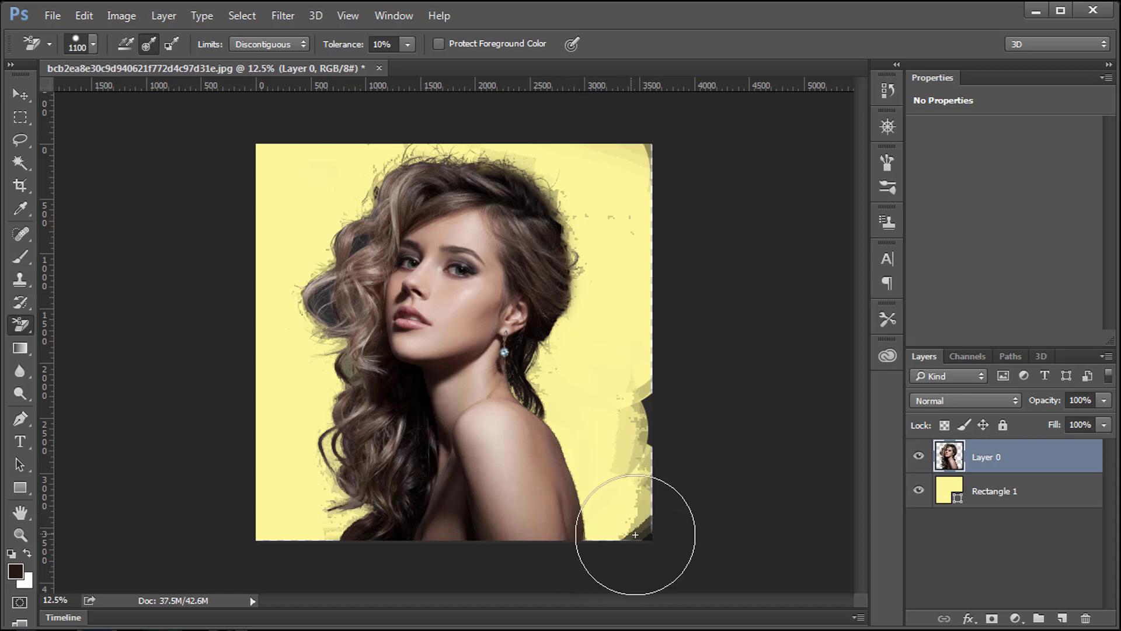
Step: Erase the dark patches along the right edge and top-right corner with the plain Eraser
{"action": "right_click", "coordinate": [22, 326]}
{"action": "left_click", "coordinate": [82, 321]}
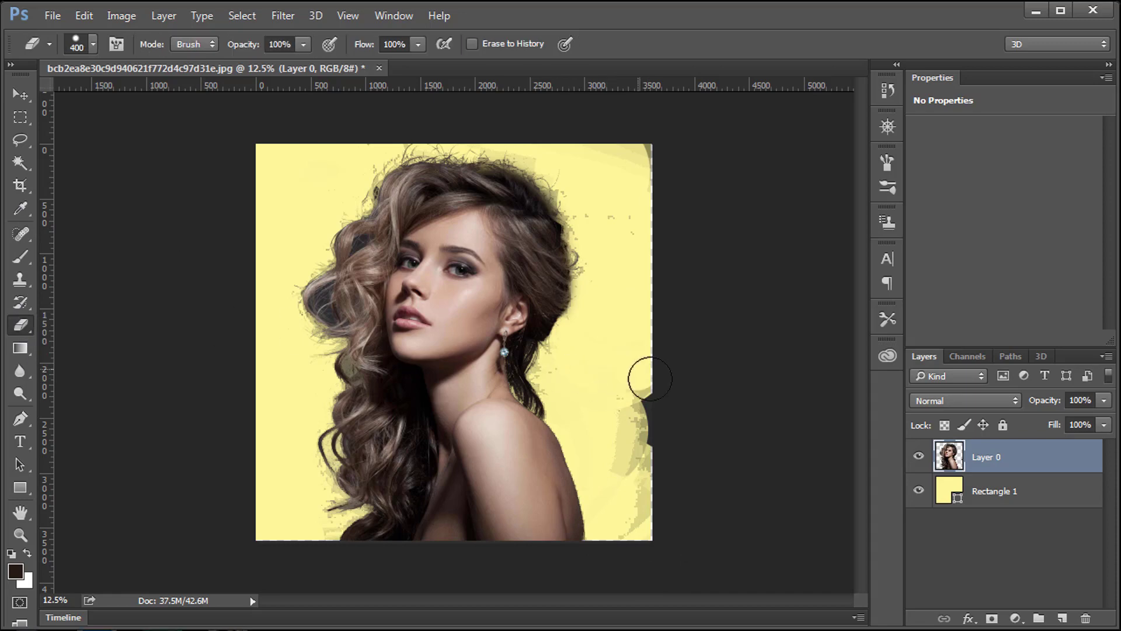
{"action": "left_click_drag", "start_coordinate": [650, 379], "coordinate": [643, 497]}
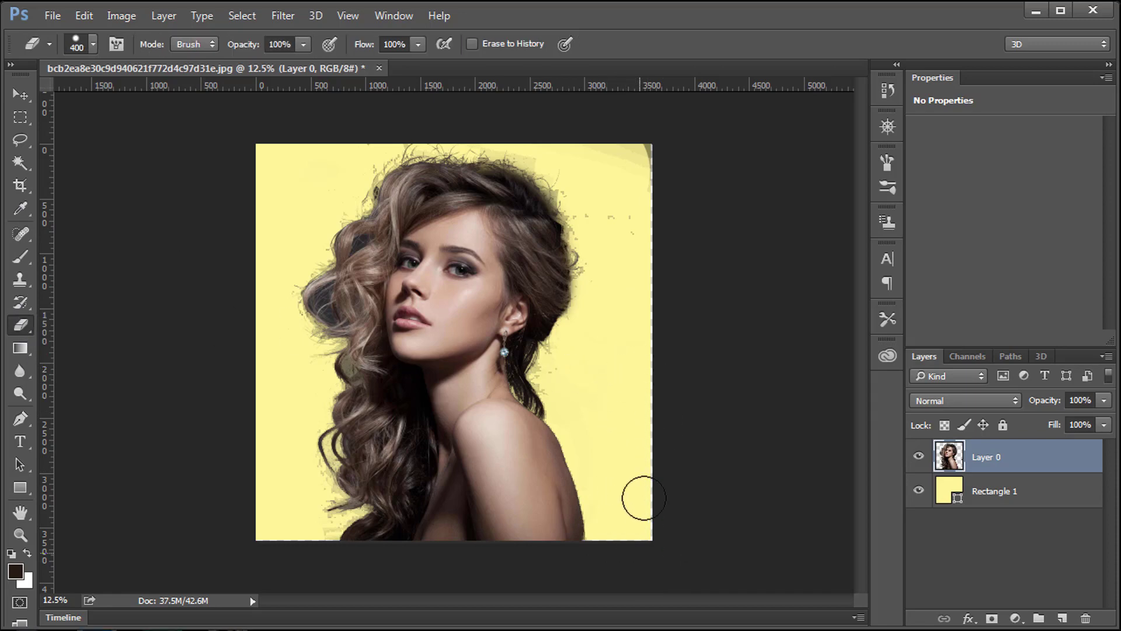
{"action": "left_click_drag", "start_coordinate": [643, 141], "coordinate": [637, 175]}
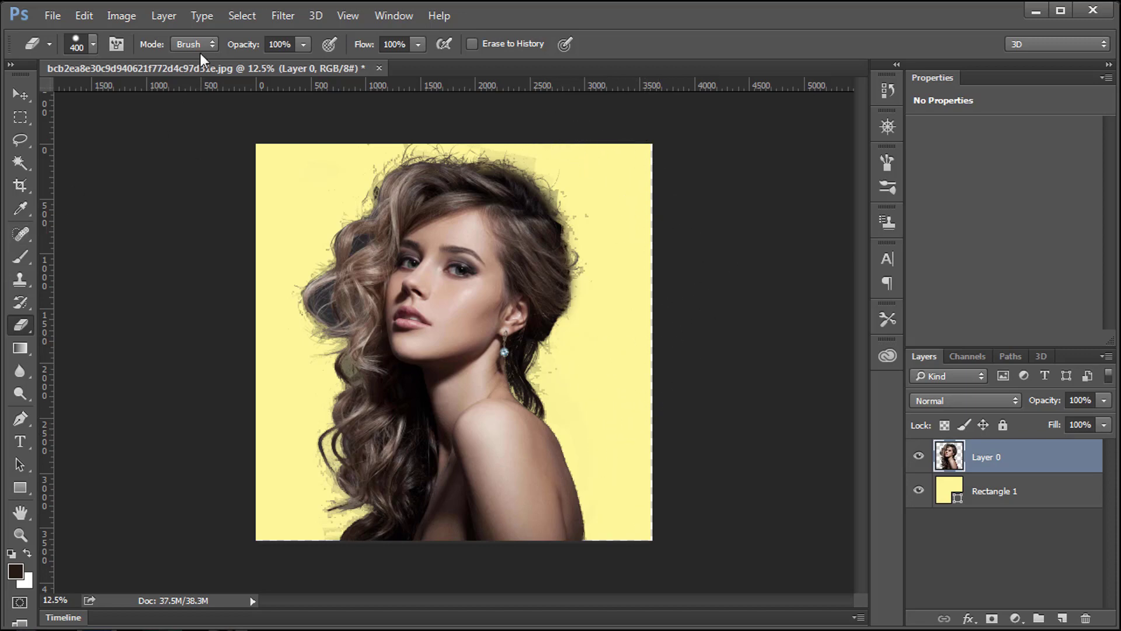
Step: Switch to the Background Eraser and try a stroke on the left hair edge, undoing it
{"action": "right_click", "coordinate": [19, 324]}
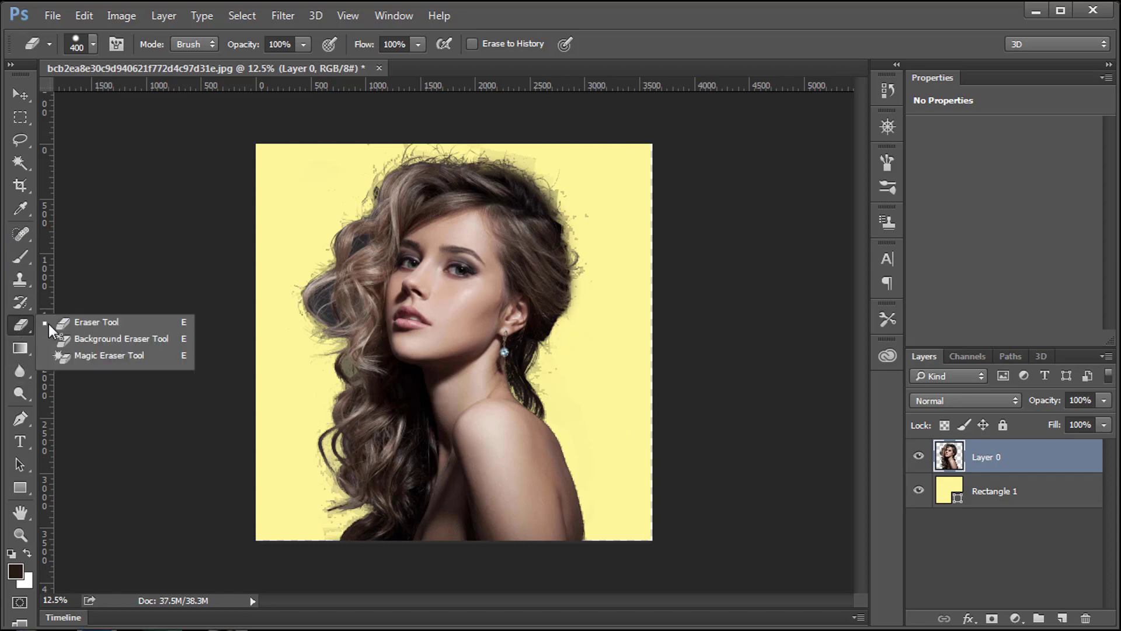
{"action": "left_click", "coordinate": [76, 343]}
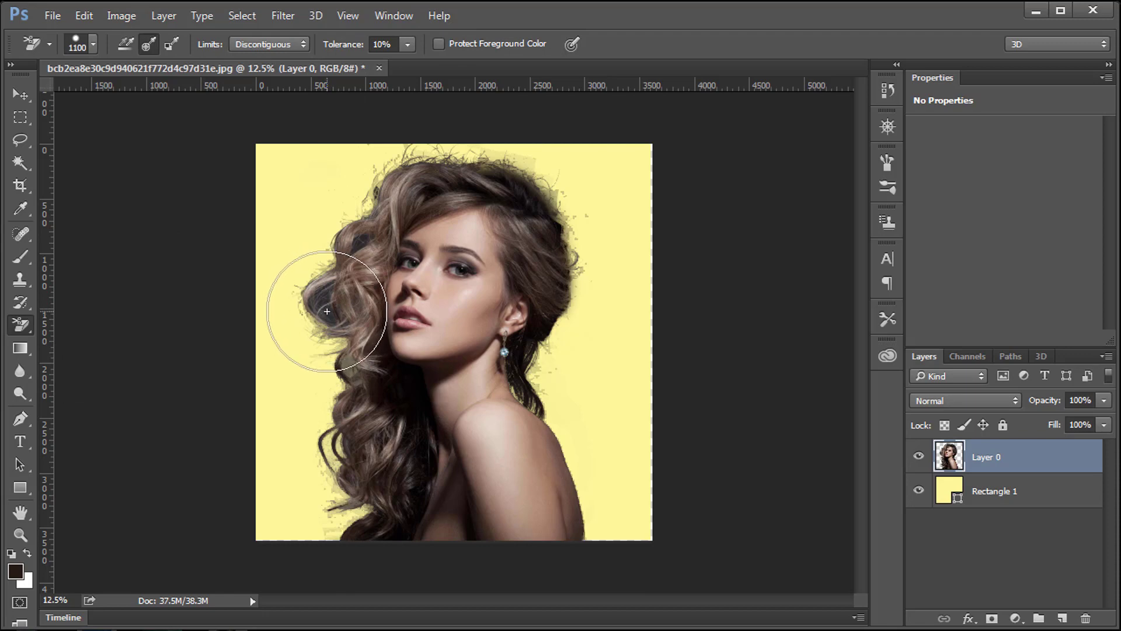
{"action": "left_click", "coordinate": [407, 44]}
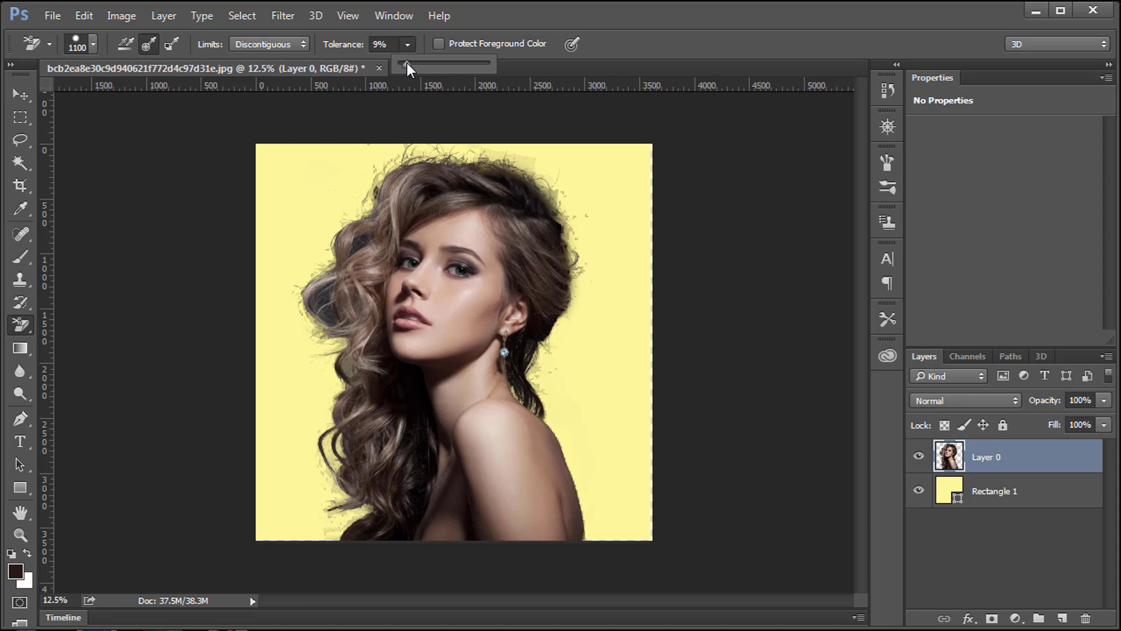
{"action": "left_click_drag", "start_coordinate": [300, 288], "coordinate": [332, 295]}
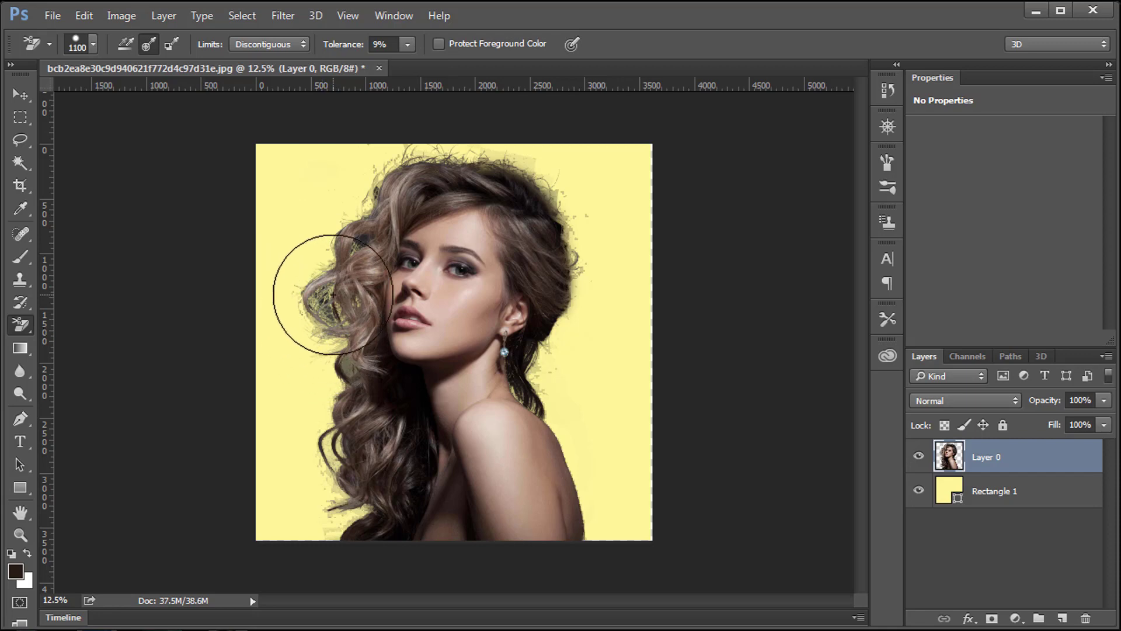
{"action": "key", "text": "ctrl+z"}
Step: At 13% tolerance, erase the grey fringe in the left hair, undoing the erase near the eye
{"action": "left_click", "coordinate": [407, 46]}
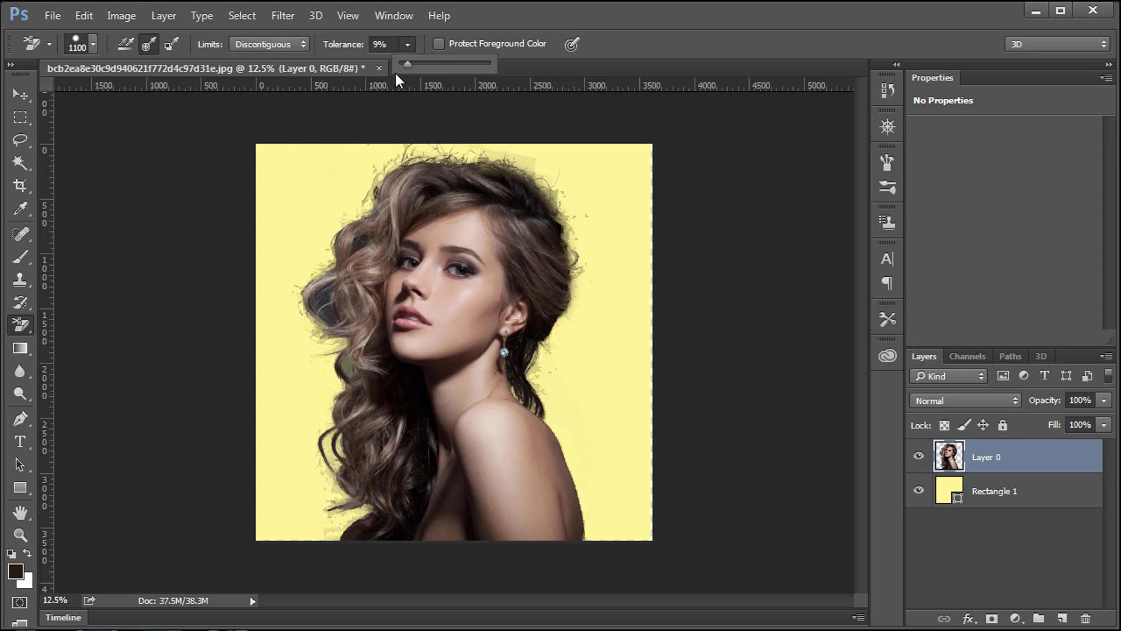
{"action": "left_click_drag", "start_coordinate": [405, 63], "coordinate": [411, 61]}
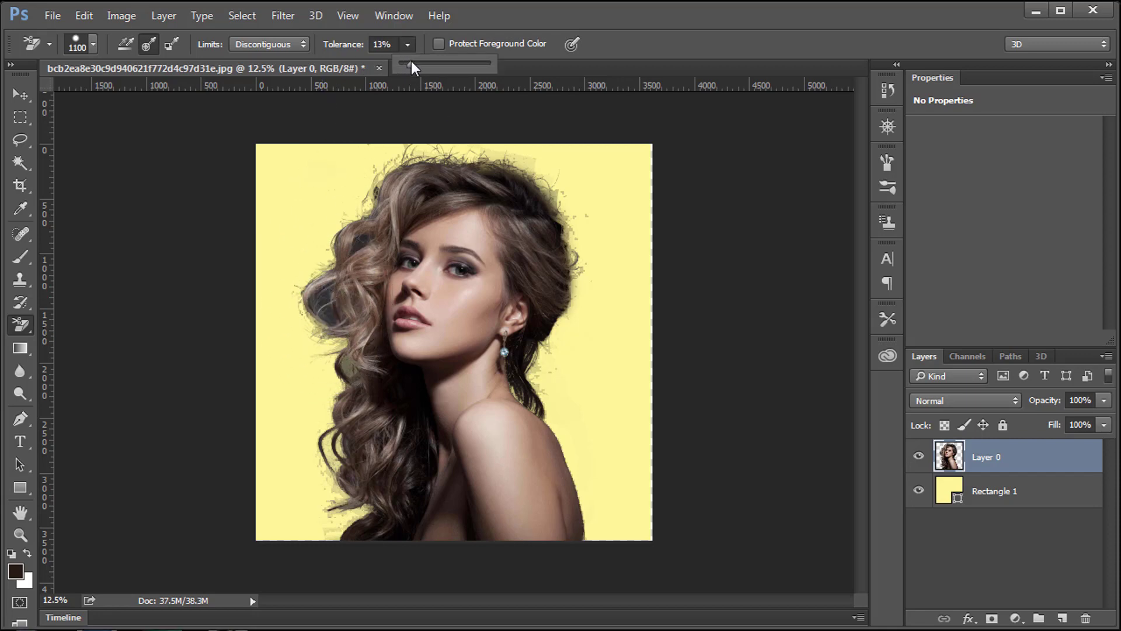
{"action": "left_click", "coordinate": [325, 302]}
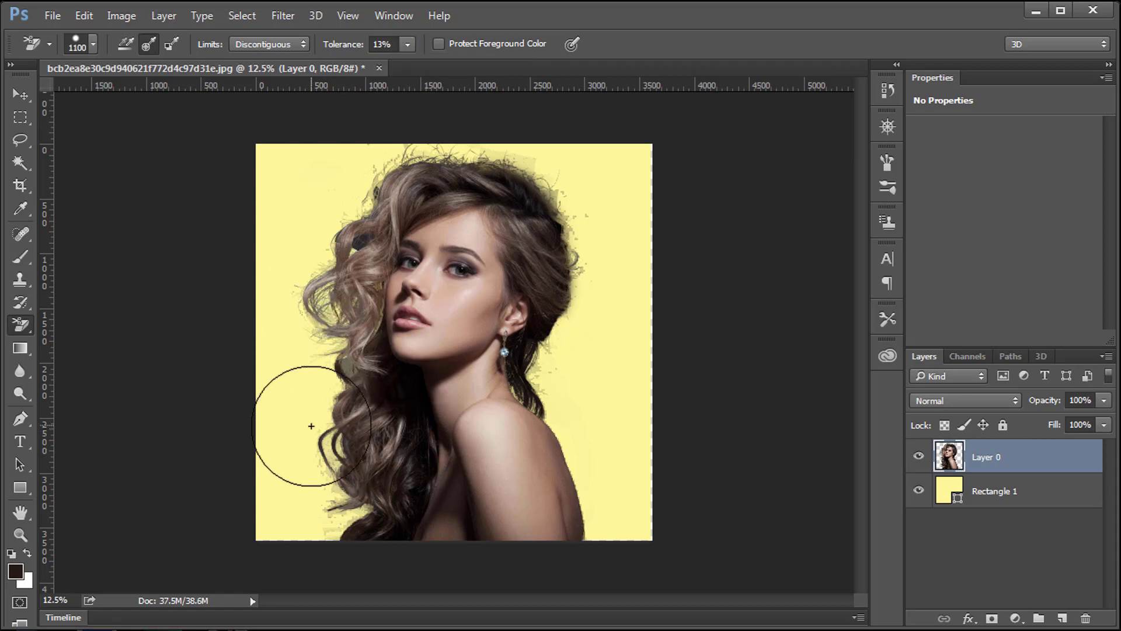
{"action": "left_click", "coordinate": [372, 229]}
{"action": "left_click", "coordinate": [301, 368]}
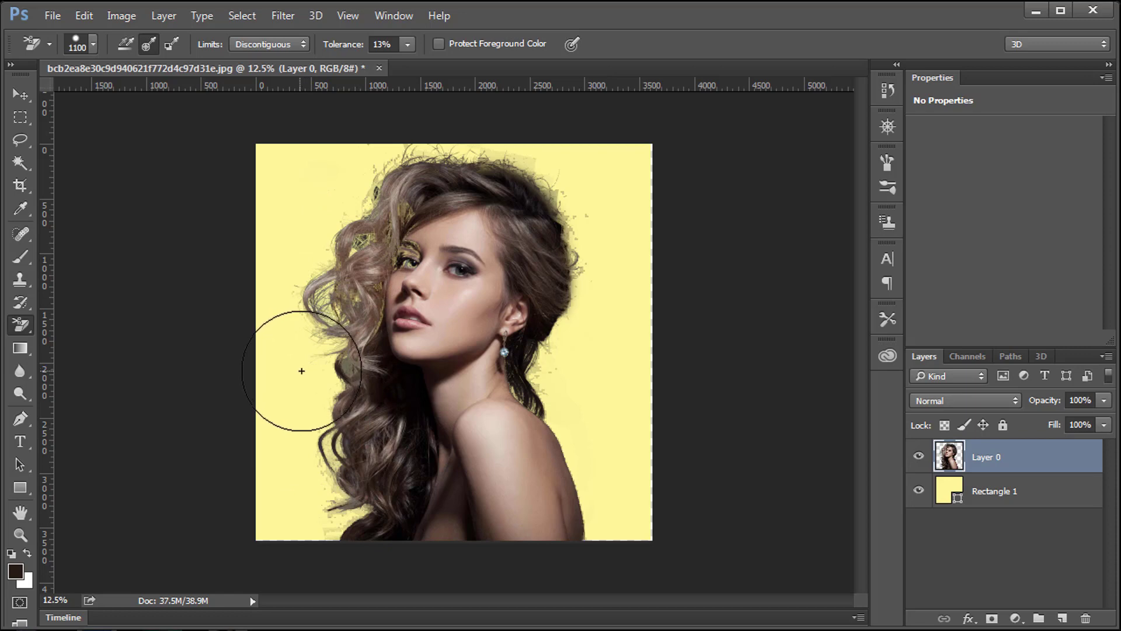
{"action": "key", "text": "ctrl+z"}
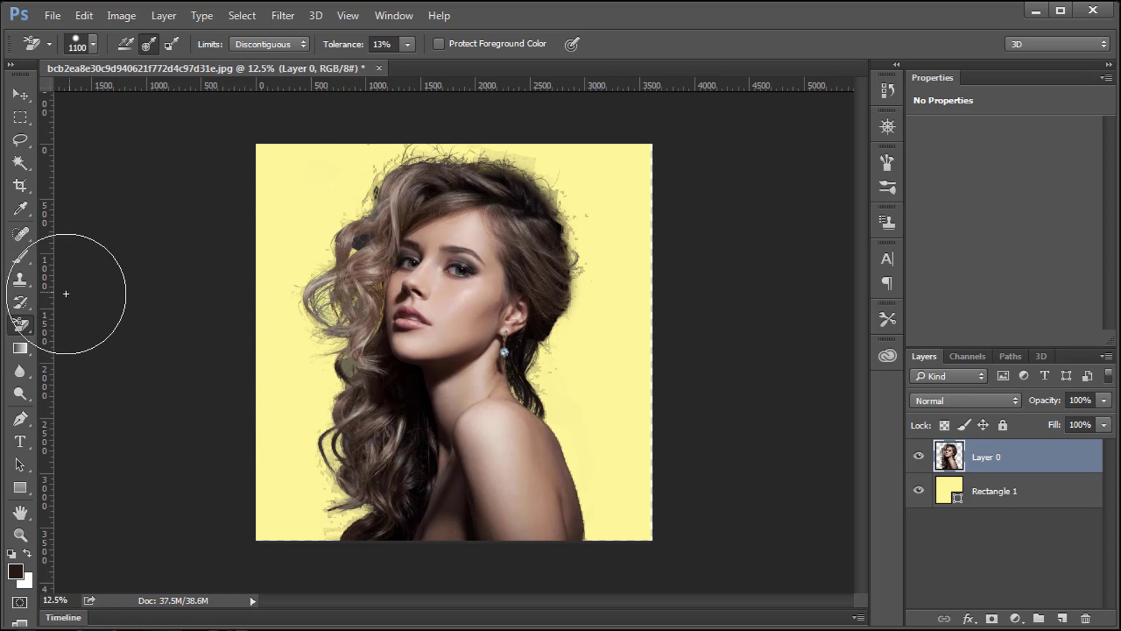
Step: Erase wispy lower-left hair strands, then restore dark hair near the left cheek with History Brush
{"action": "left_click", "coordinate": [21, 302]}
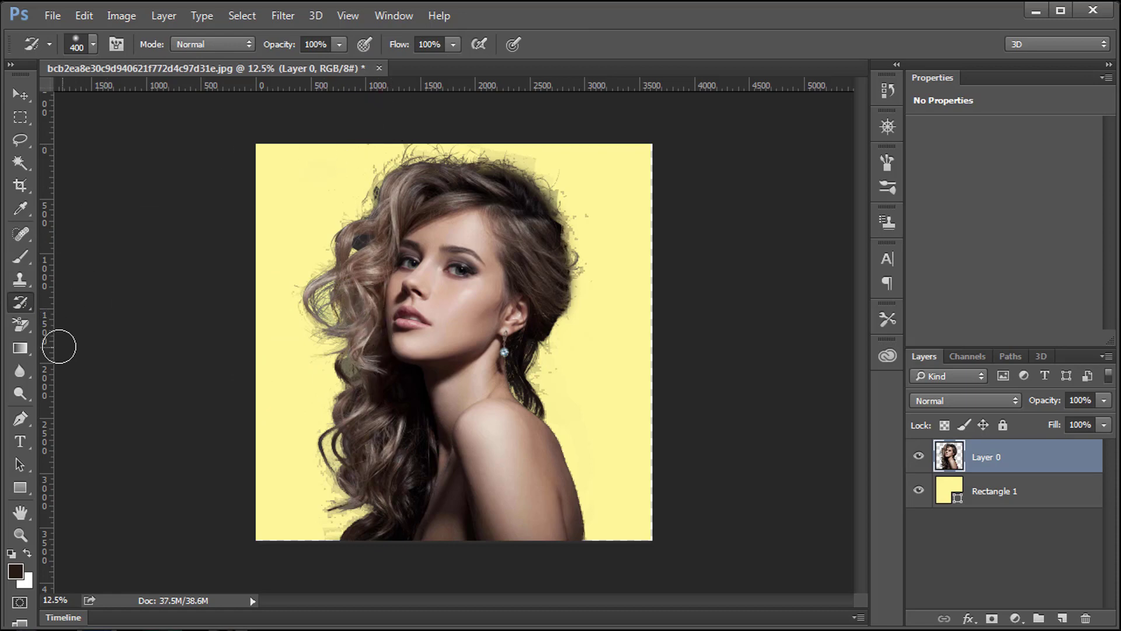
{"action": "left_click", "coordinate": [13, 323]}
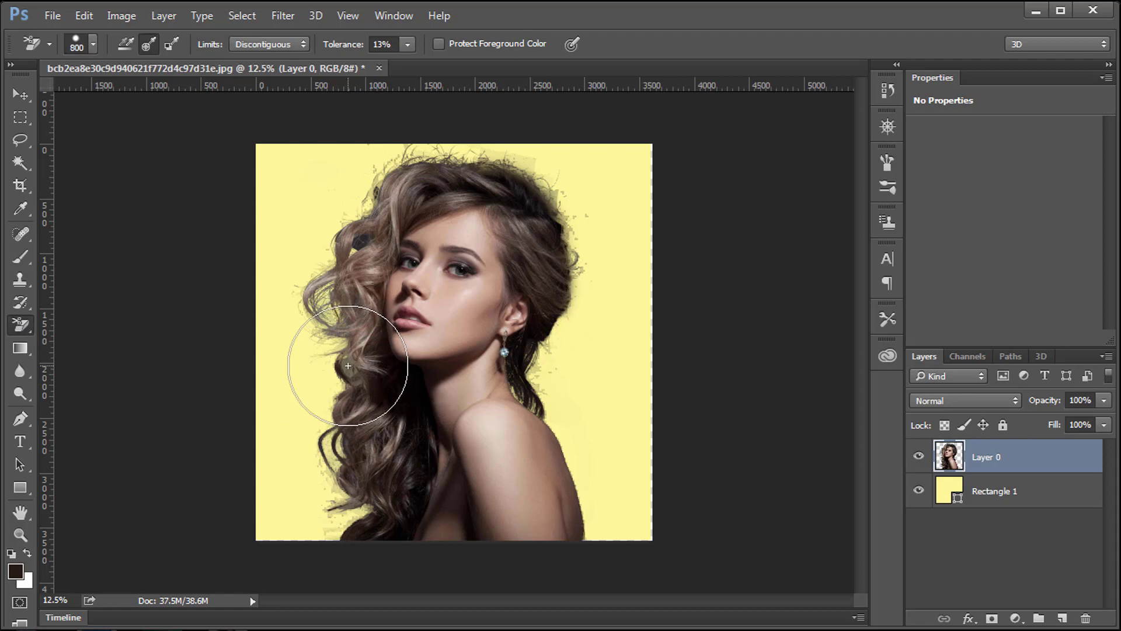
{"action": "left_click_drag", "start_coordinate": [348, 365], "coordinate": [350, 368]}
{"action": "key", "text": "bracketleft"}
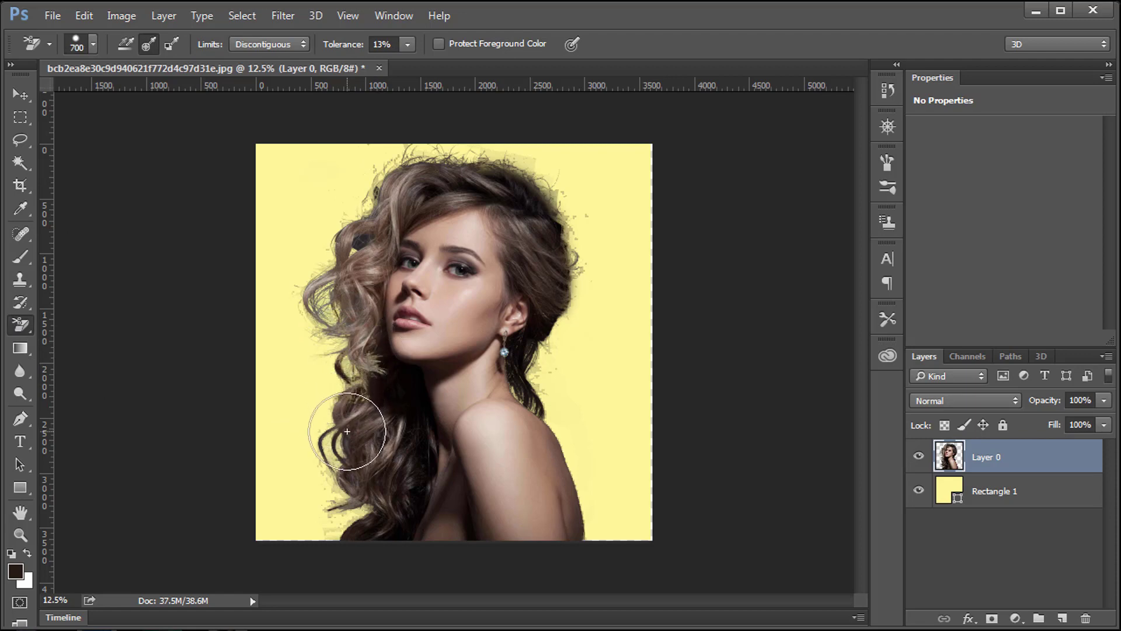
{"action": "left_click", "coordinate": [20, 302]}
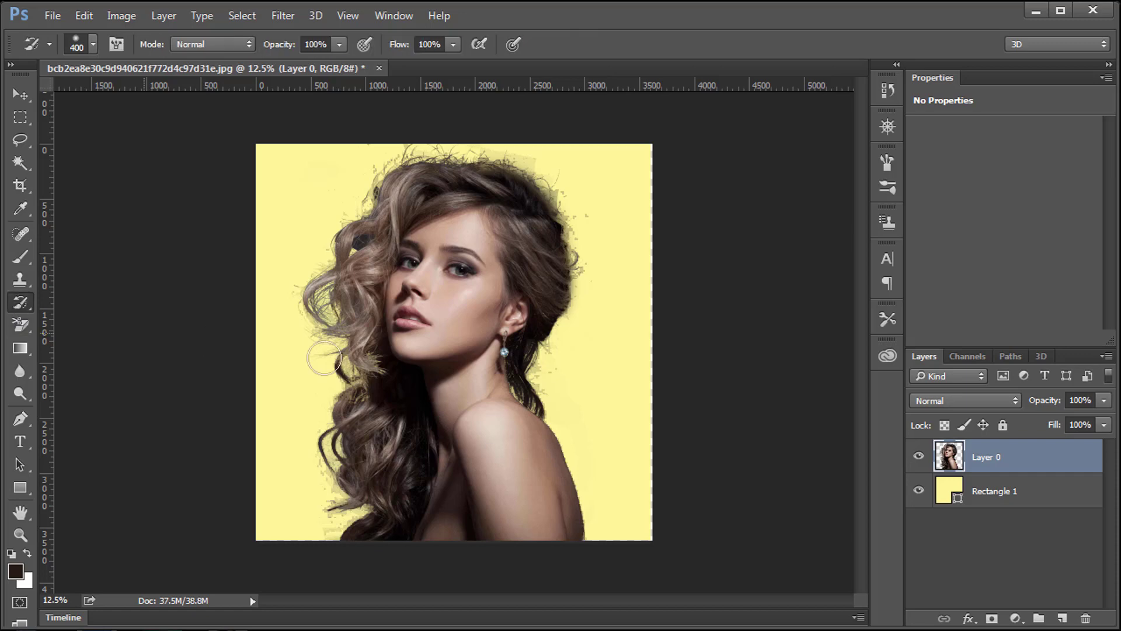
{"action": "left_click_drag", "start_coordinate": [373, 364], "coordinate": [381, 381]}
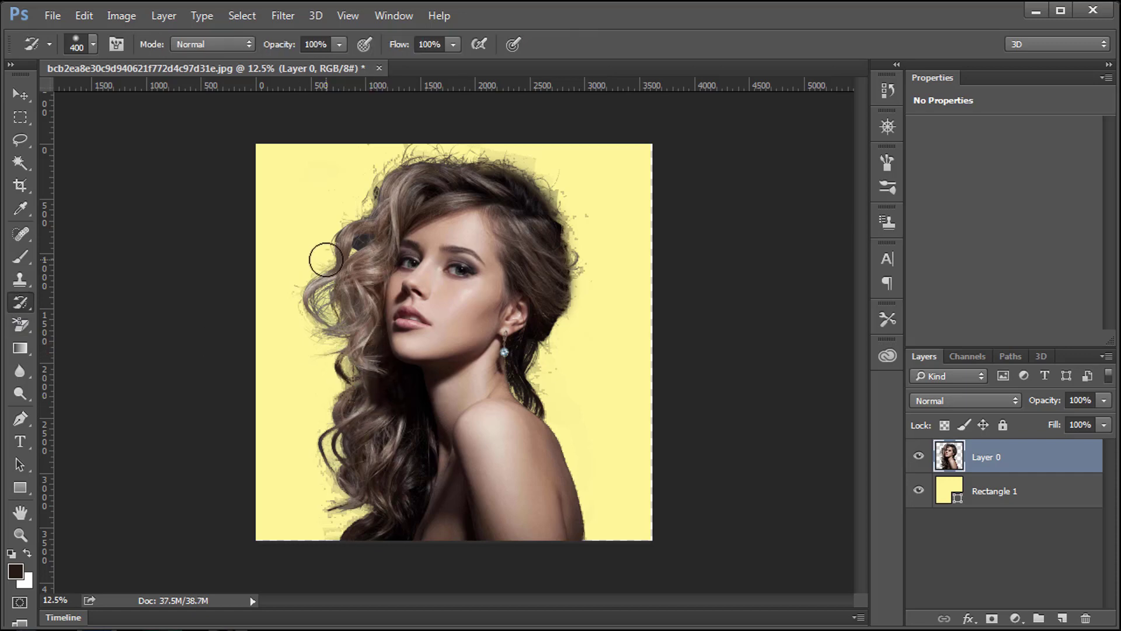
Step: Set Background Eraser tolerance to 21% and erase background from the upper-left hair
{"action": "left_click", "coordinate": [20, 318]}
{"action": "left_click", "coordinate": [408, 45]}
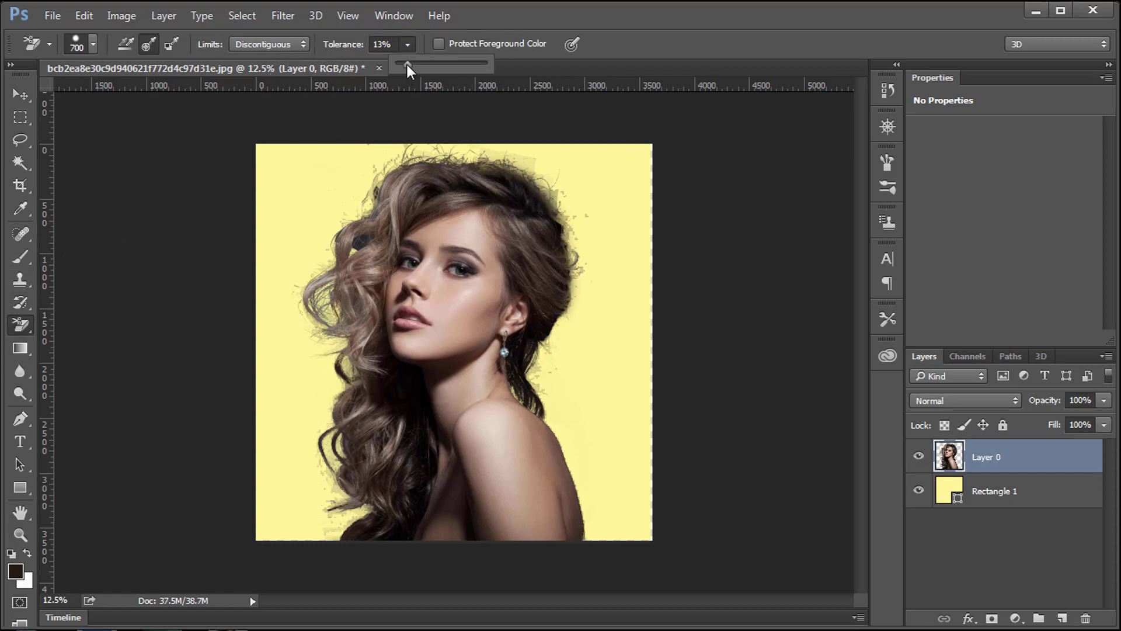
{"action": "left_click_drag", "start_coordinate": [414, 63], "coordinate": [416, 63]}
{"action": "left_click_drag", "start_coordinate": [363, 239], "coordinate": [373, 327]}
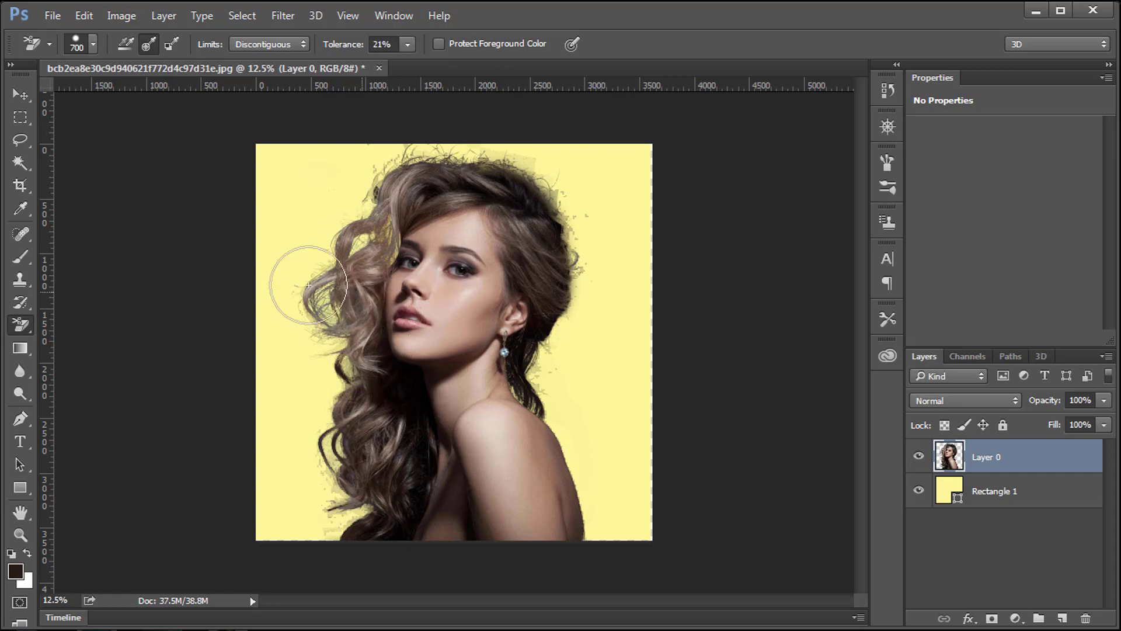
Step: Set the Background Eraser's Limits to Find Edges
{"action": "left_click", "coordinate": [21, 303]}
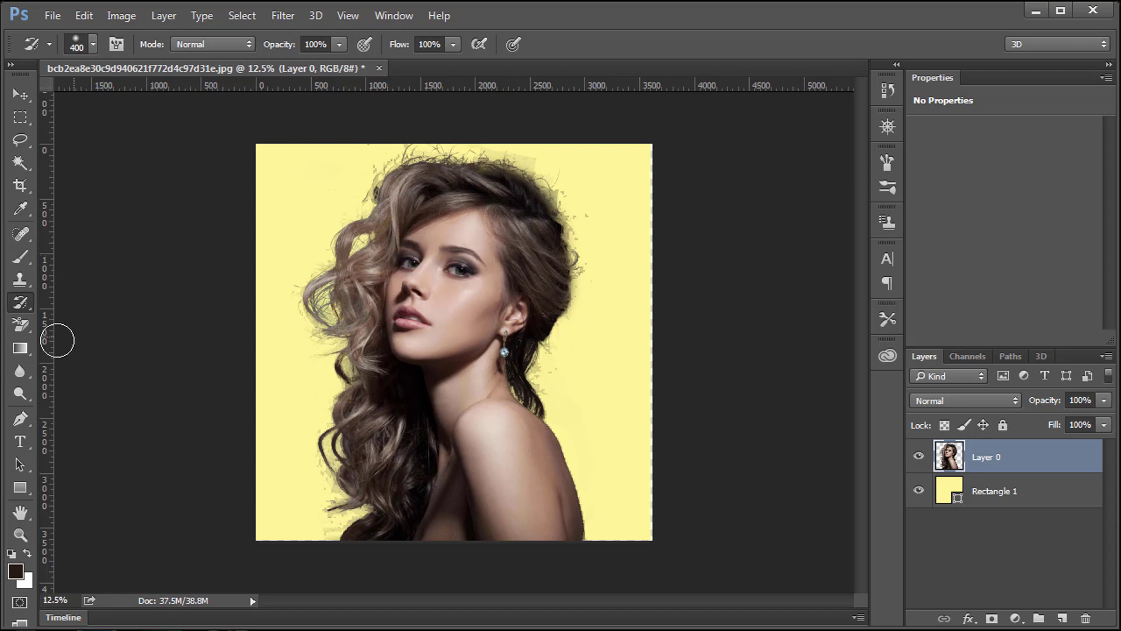
{"action": "left_click", "coordinate": [21, 325]}
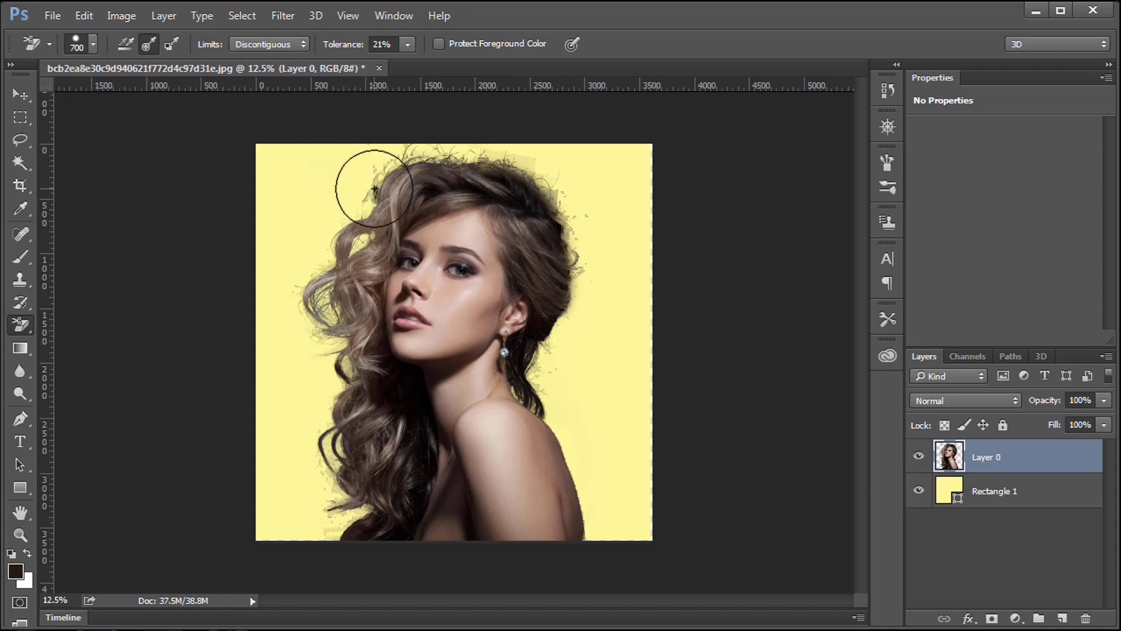
{"action": "left_click", "coordinate": [271, 40]}
{"action": "left_click", "coordinate": [264, 78]}
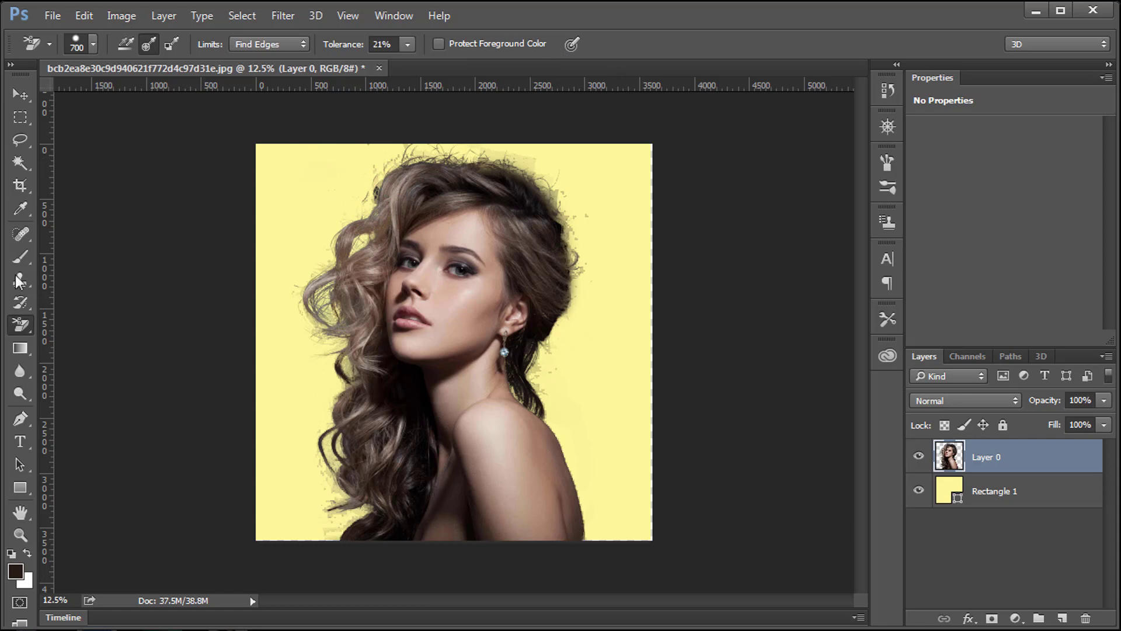
Step: Clean the fringe along the top-right hair edge with the Background Eraser
{"action": "right_click", "coordinate": [20, 325]}
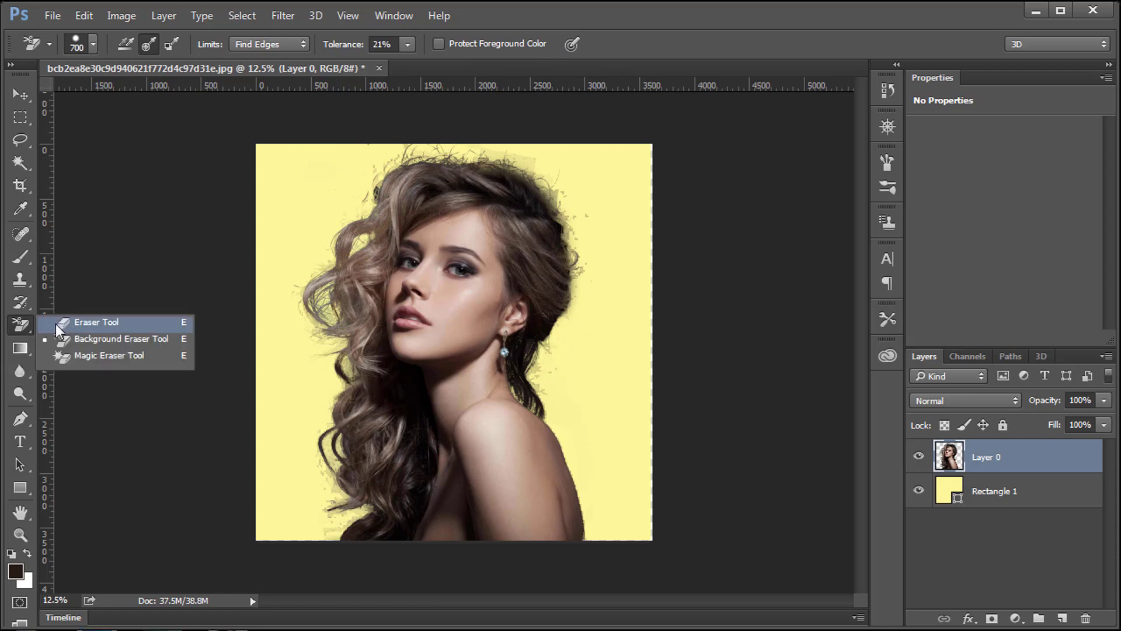
{"action": "left_click", "coordinate": [55, 324]}
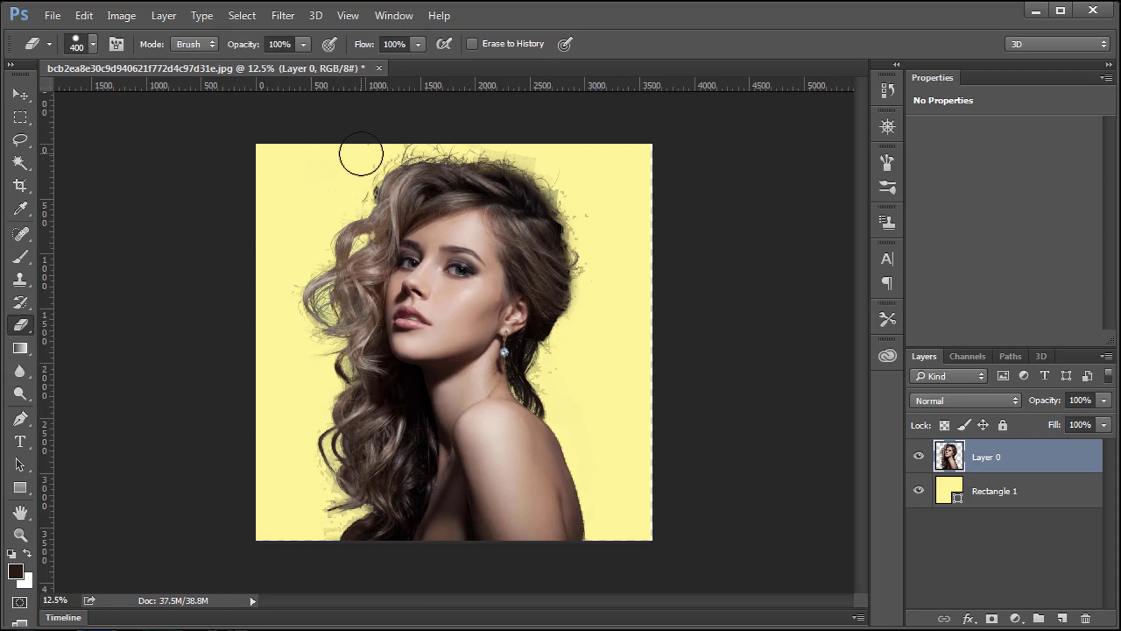
{"action": "right_click", "coordinate": [20, 325]}
{"action": "left_click", "coordinate": [68, 340]}
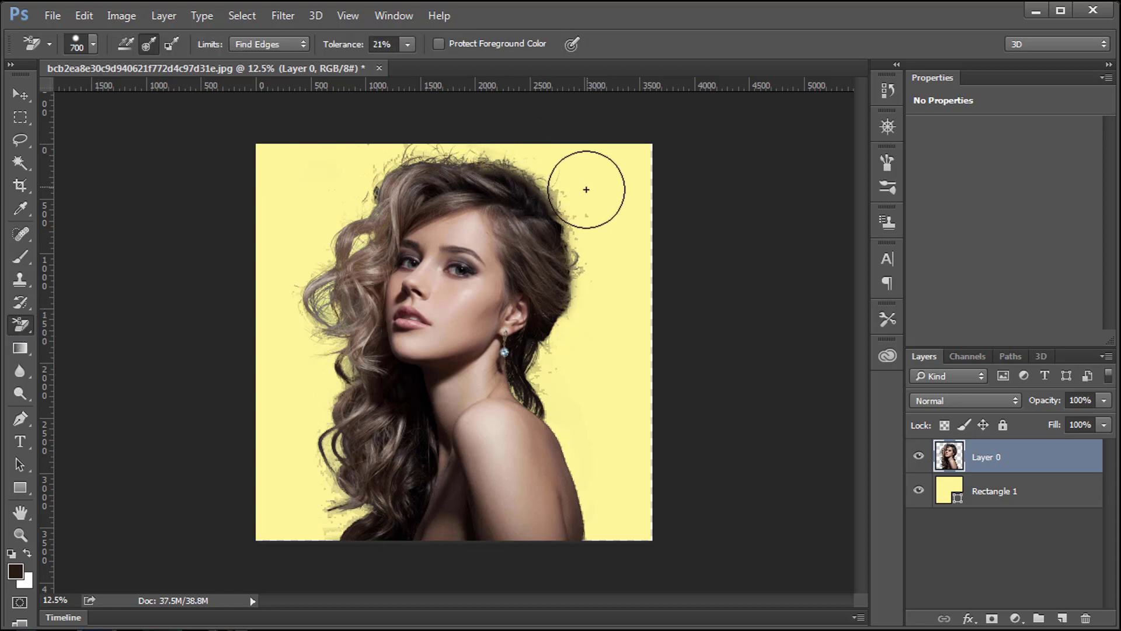
{"action": "mouse_move", "coordinate": [587, 189]}
{"action": "left_mouse_down"}
{"action": "mouse_move", "coordinate": [545, 175]}
{"action": "mouse_move", "coordinate": [557, 192]}
{"action": "mouse_move", "coordinate": [591, 171]}
{"action": "mouse_move", "coordinate": [569, 228]}
{"action": "mouse_move", "coordinate": [594, 200]}
{"action": "mouse_move", "coordinate": [569, 231]}
{"action": "mouse_move", "coordinate": [594, 201]}
{"action": "mouse_move", "coordinate": [581, 220]}
{"action": "mouse_move", "coordinate": [590, 233]}
{"action": "mouse_move", "coordinate": [583, 271]}
{"action": "mouse_move", "coordinate": [596, 257]}
{"action": "mouse_move", "coordinate": [583, 312]}
{"action": "mouse_move", "coordinate": [557, 367]}
{"action": "mouse_move", "coordinate": [580, 325]}
{"action": "mouse_move", "coordinate": [591, 200]}
{"action": "mouse_move", "coordinate": [586, 220]}
{"action": "mouse_move", "coordinate": [566, 217]}
{"action": "mouse_move", "coordinate": [571, 248]}
{"action": "mouse_move", "coordinate": [581, 220]}
{"action": "mouse_move", "coordinate": [538, 145]}
{"action": "left_mouse_up"}
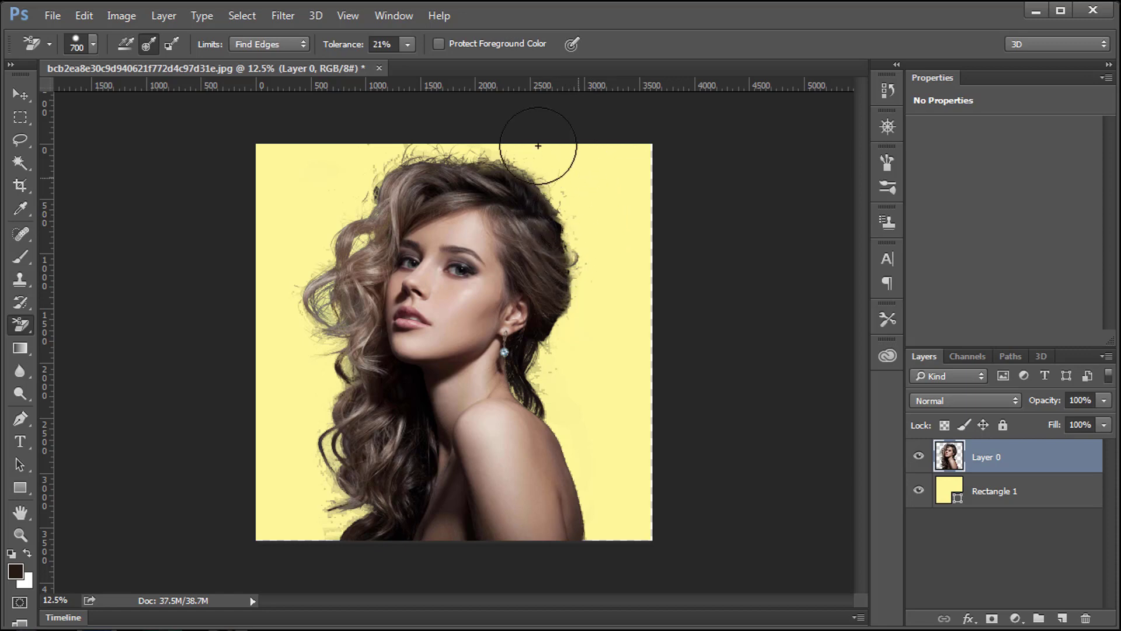
{"action": "right_click", "coordinate": [25, 324]}
Step: Erase stray bits along the right hair edge with the plain Eraser, then shrink it to 100
{"action": "left_click", "coordinate": [64, 321]}
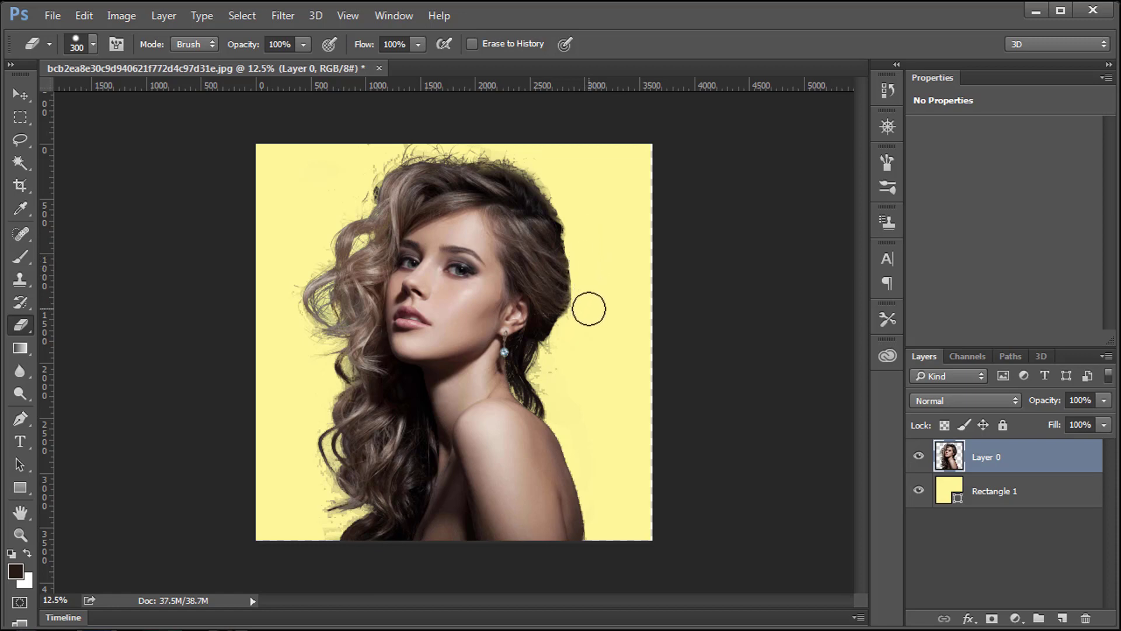
{"action": "mouse_move", "coordinate": [594, 271]}
{"action": "left_mouse_down"}
{"action": "mouse_move", "coordinate": [576, 220]}
{"action": "mouse_move", "coordinate": [584, 240]}
{"action": "left_mouse_up"}
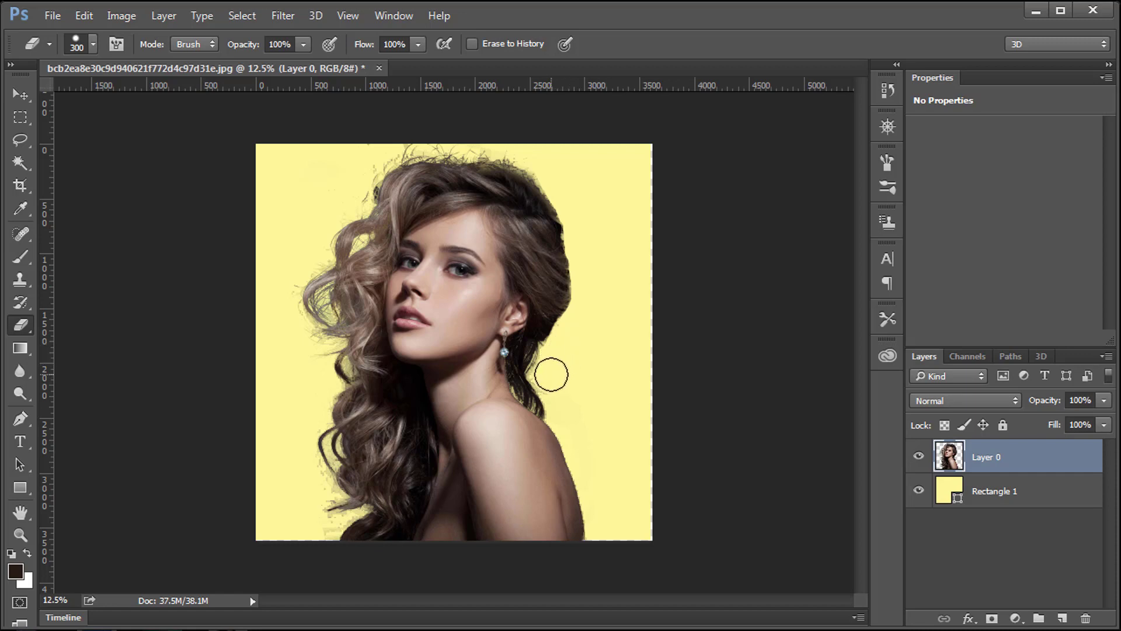
{"action": "key", "text": "bracketleft"}
{"action": "key", "text": "bracketleft"}
{"action": "key", "text": "bracketleft"}
{"action": "key", "text": "bracketleft"}
{"action": "key", "text": "bracketleft"}
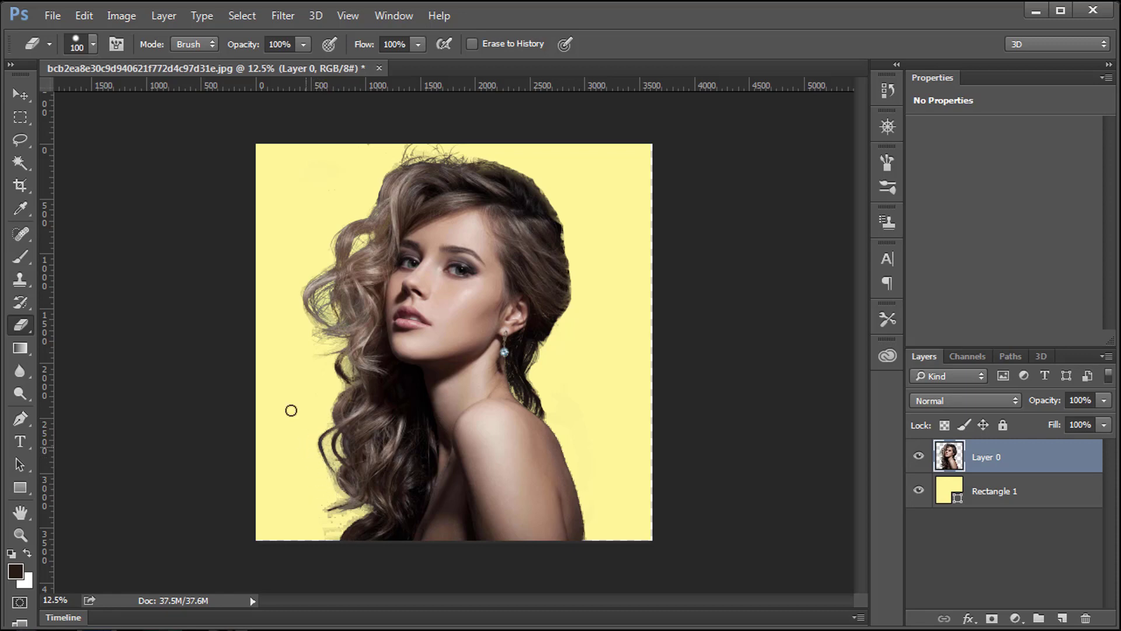
Step: Zoom the Navigator in on the lower hair and shoulder and resize the eraser to 50
{"action": "left_click", "coordinate": [878, 124]}
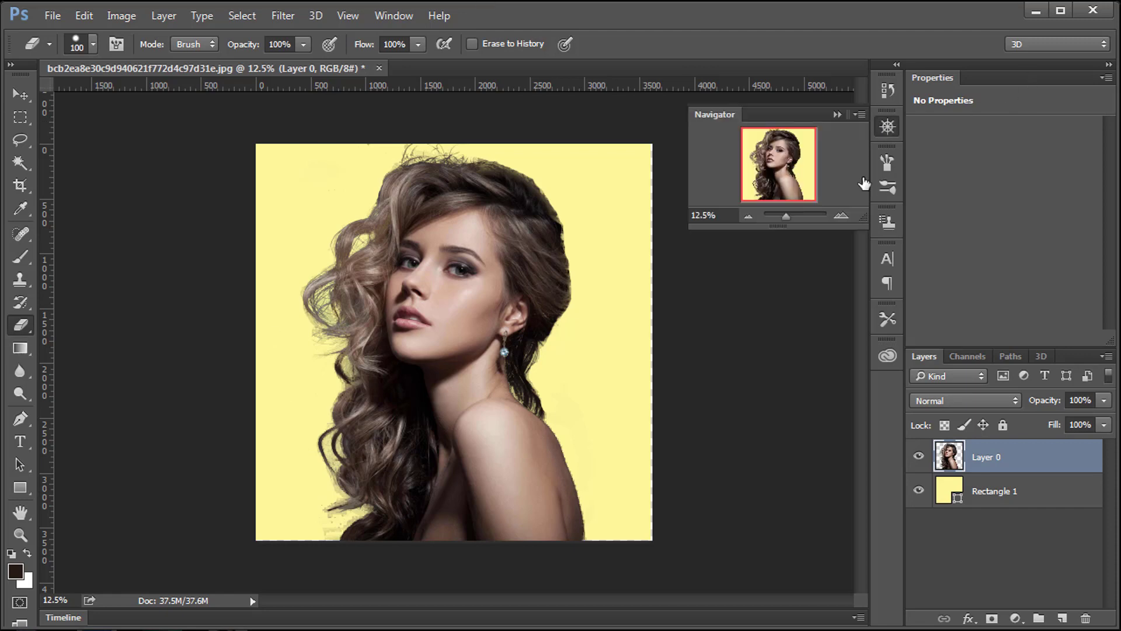
{"action": "left_click", "coordinate": [842, 215]}
{"action": "left_click", "coordinate": [842, 215]}
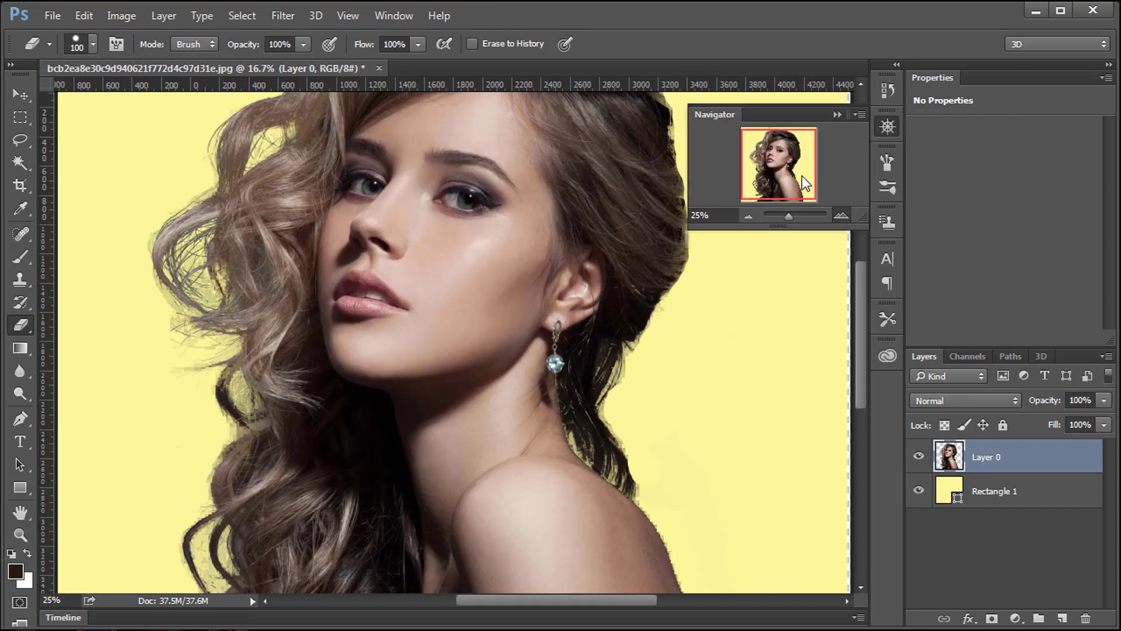
{"action": "left_click_drag", "start_coordinate": [779, 152], "coordinate": [781, 186]}
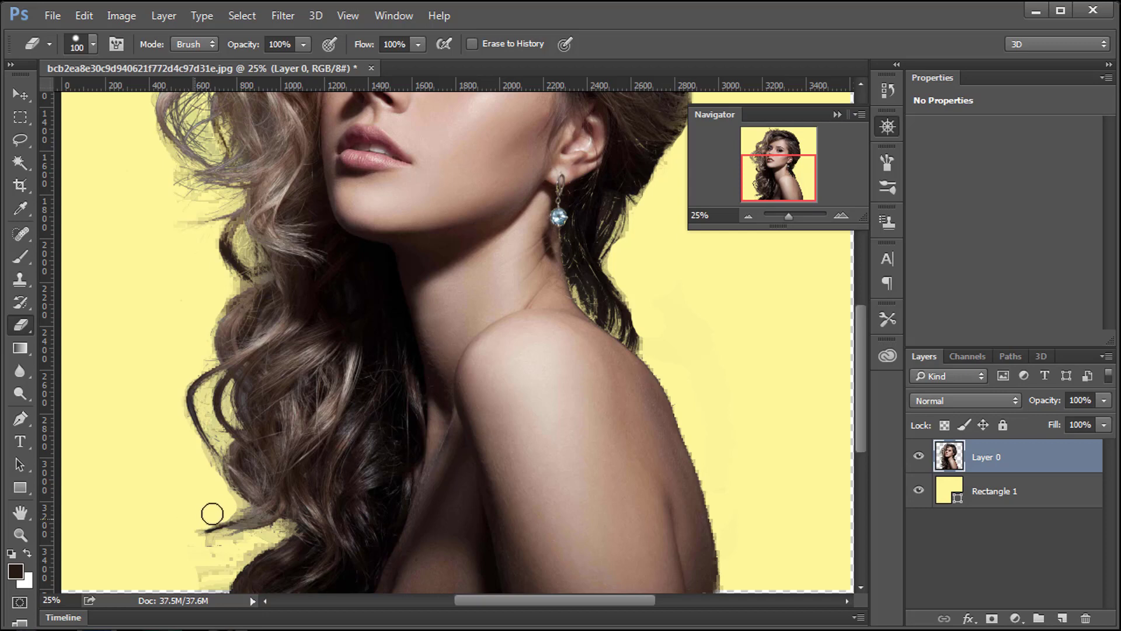
{"action": "key", "text": "bracketright"}
{"action": "key", "text": "bracketleft"}
{"action": "key", "text": "bracketleft"}
{"action": "key", "text": "bracketleft"}
{"action": "key", "text": "bracketleft"}
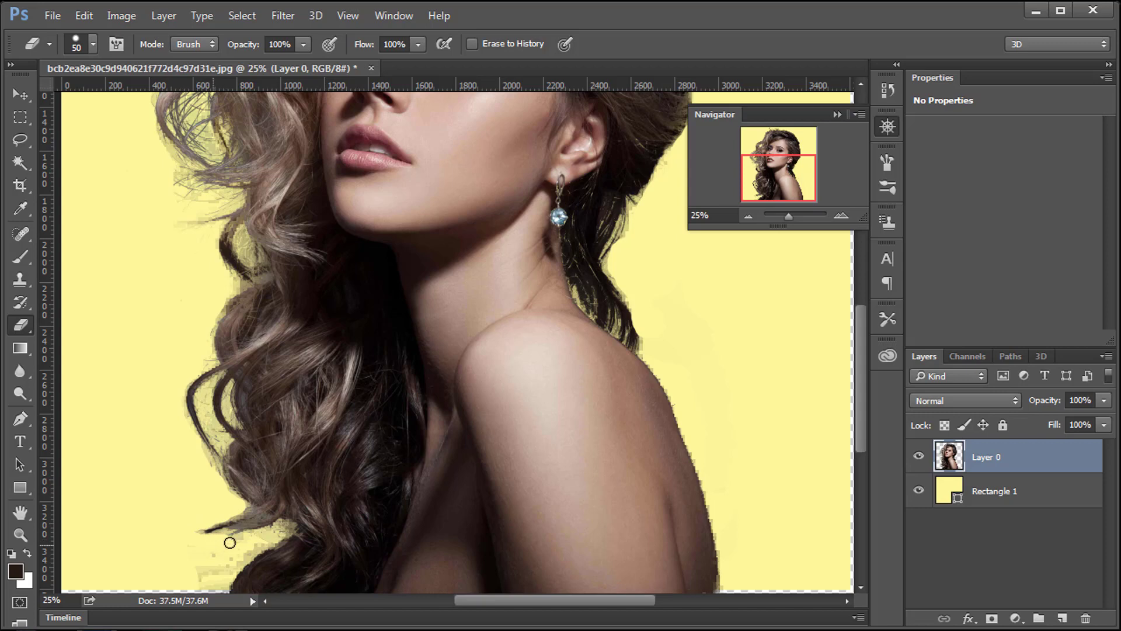
Step: Try the Magic Eraser, then erase lower-left grey fringe with a Contiguous Background Eraser
{"action": "right_click", "coordinate": [21, 325]}
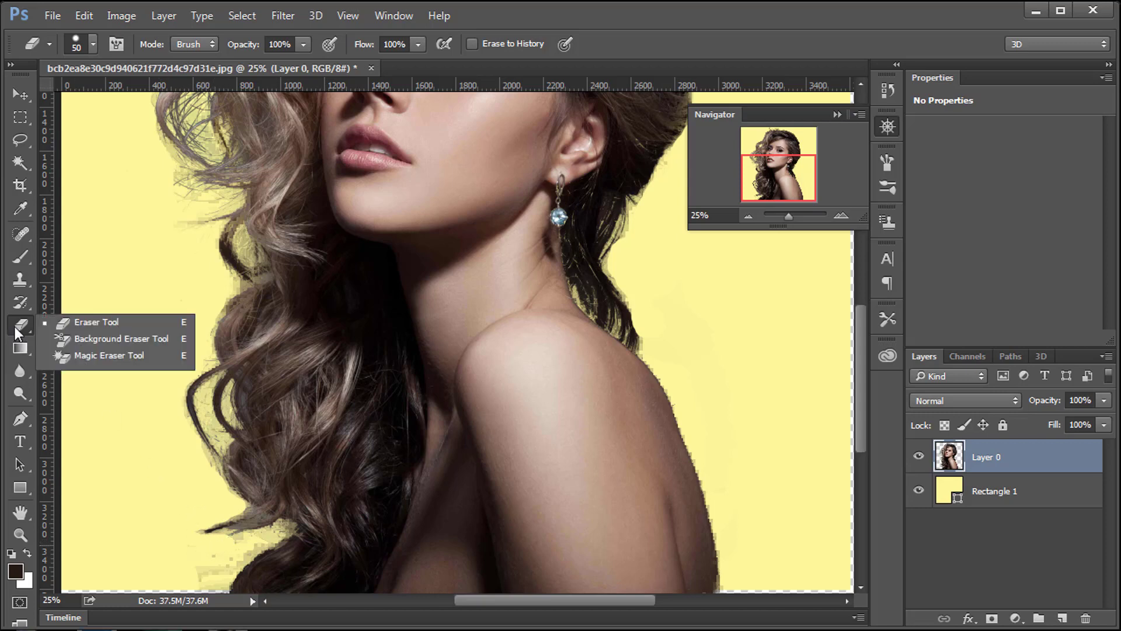
{"action": "left_click", "coordinate": [95, 356]}
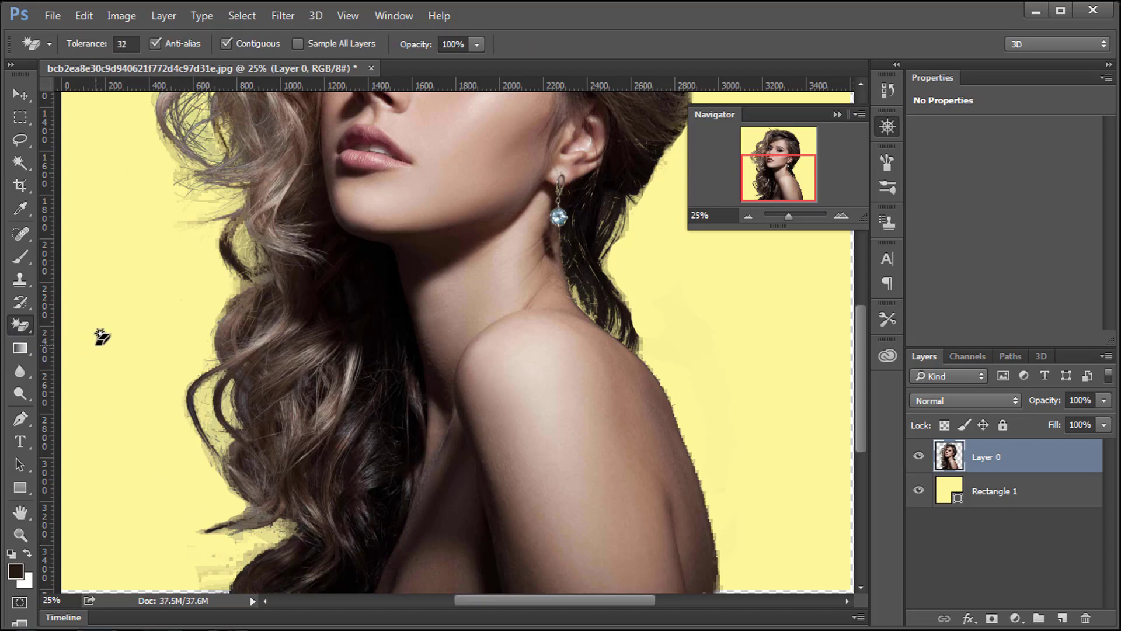
{"action": "right_click", "coordinate": [22, 327]}
{"action": "left_click", "coordinate": [121, 340]}
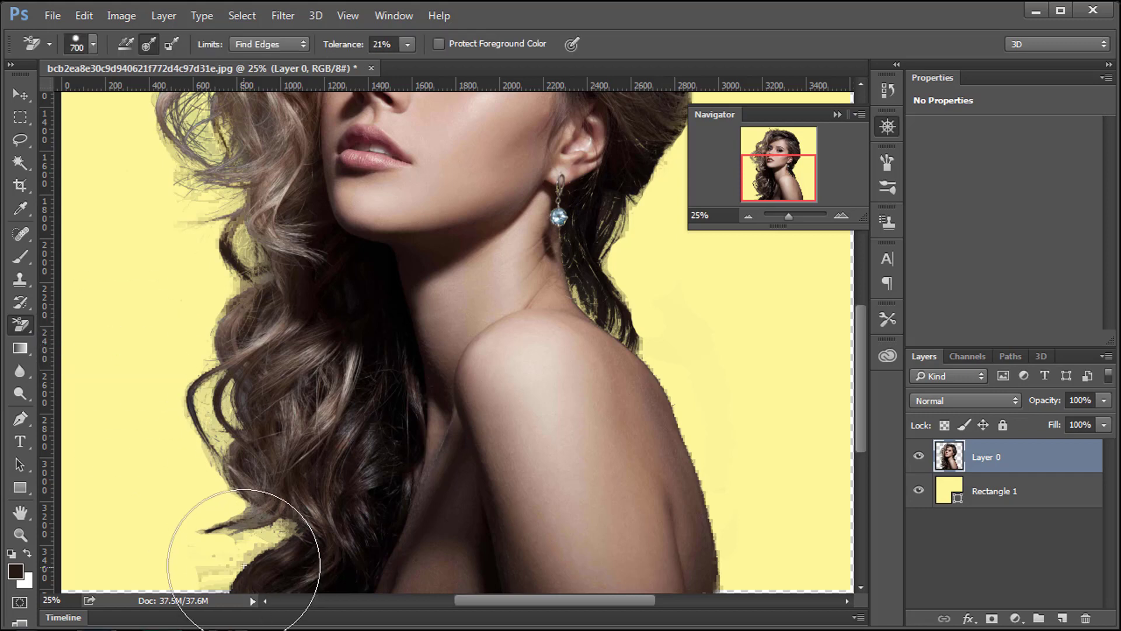
{"action": "left_click", "coordinate": [200, 540]}
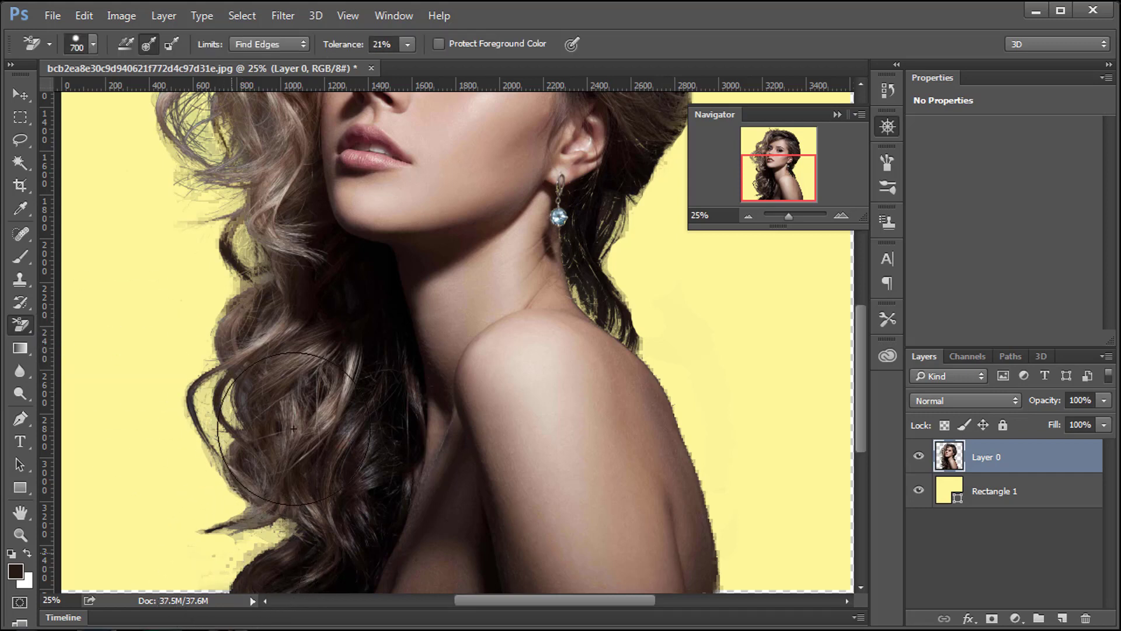
{"action": "left_click", "coordinate": [280, 44]}
{"action": "left_click", "coordinate": [270, 70]}
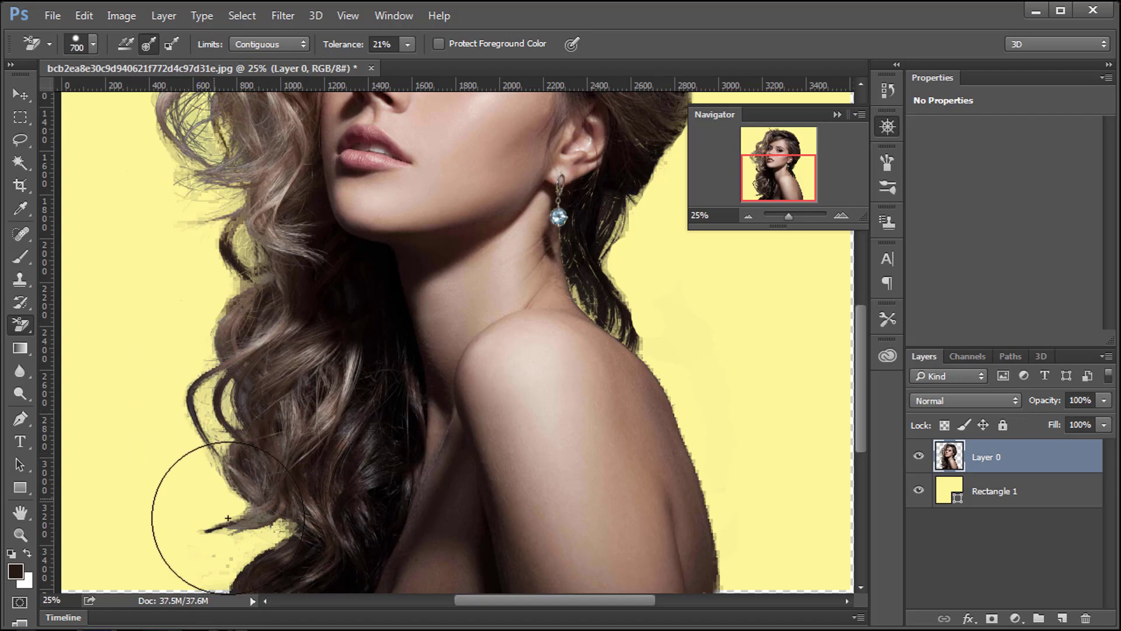
Step: Erase leftover pixels along the lower-left hair with the standard Eraser, then zoom out
{"action": "right_click", "coordinate": [20, 324]}
{"action": "left_click", "coordinate": [88, 321]}
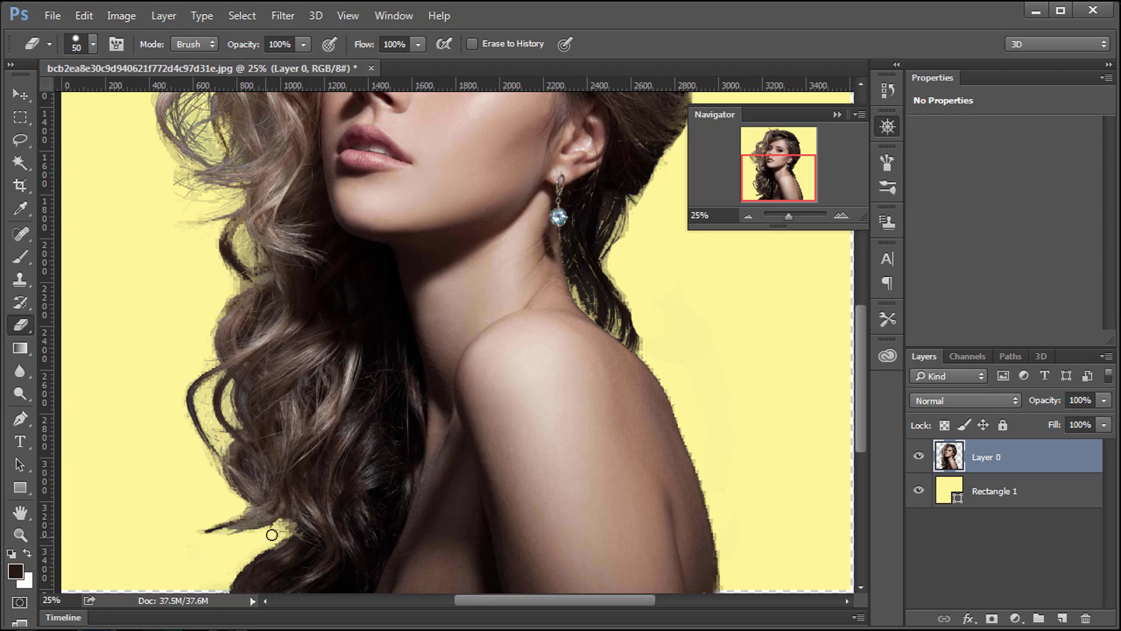
{"action": "left_click_drag", "start_coordinate": [282, 527], "coordinate": [268, 534]}
{"action": "left_click", "coordinate": [749, 215]}
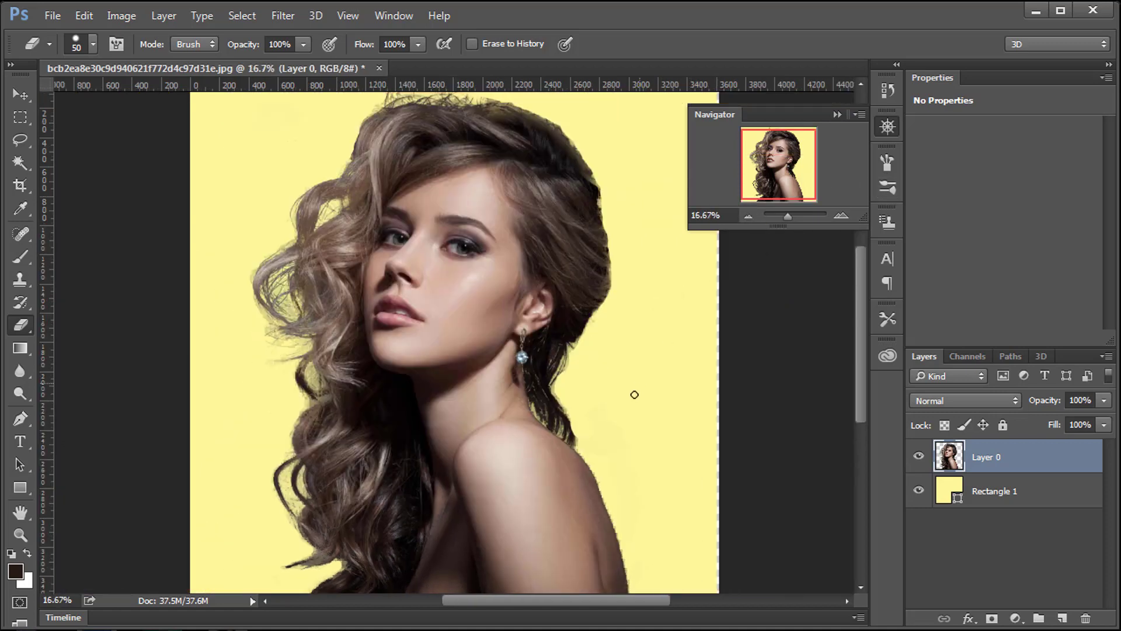
Step: Zoom in to check the lower image, then zoom out to fit the whole canvas
{"action": "left_click", "coordinate": [841, 216]}
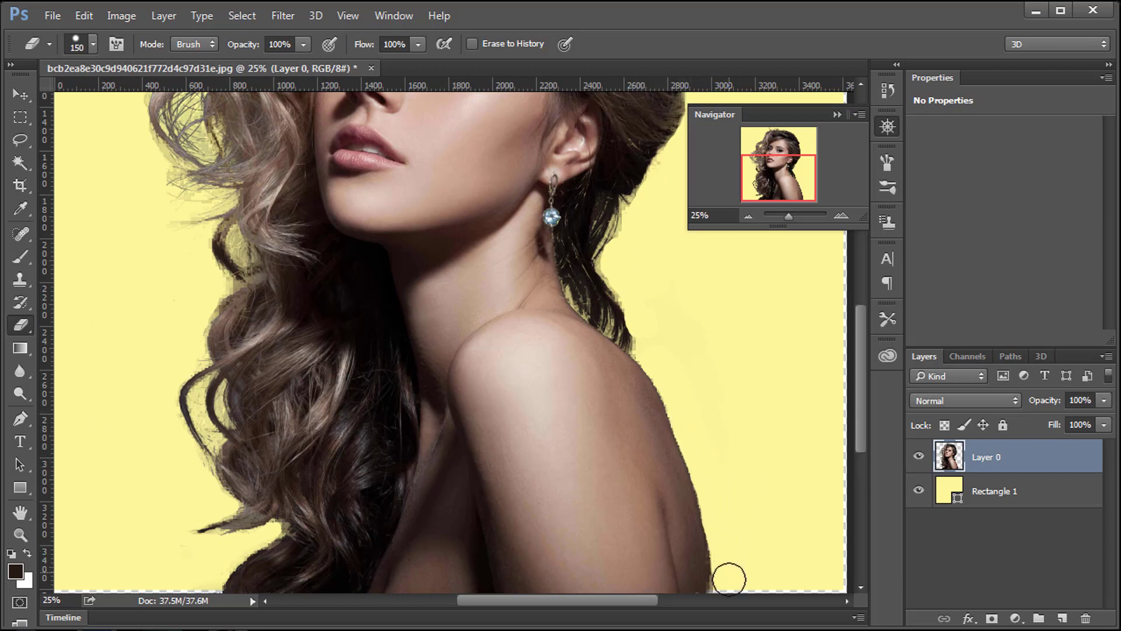
{"action": "left_click", "coordinate": [749, 216]}
{"action": "left_click", "coordinate": [748, 216]}
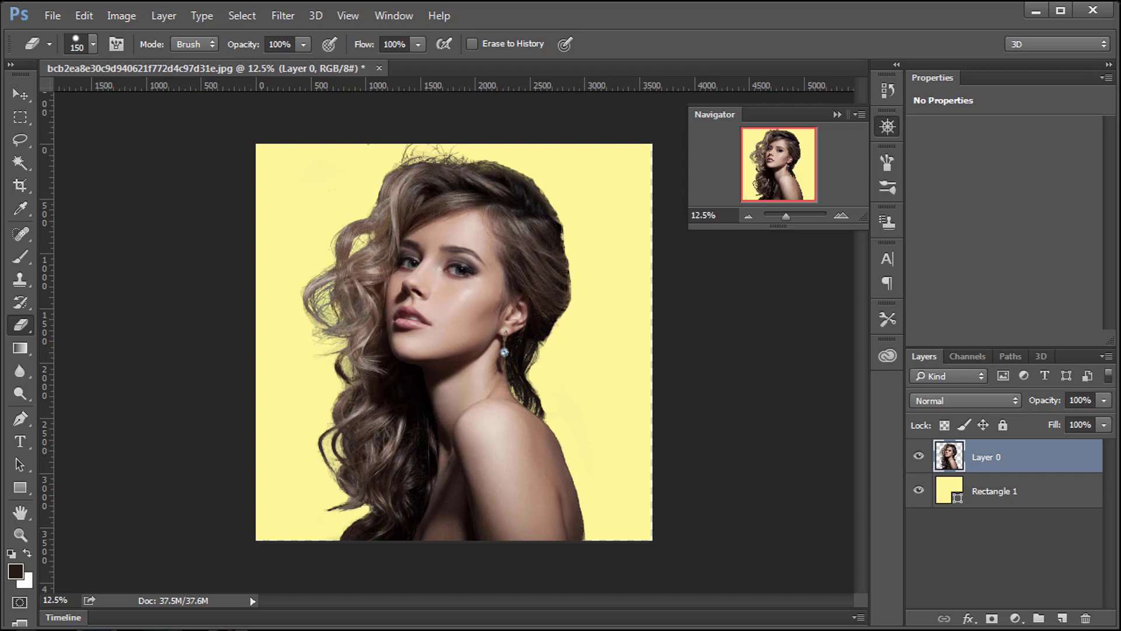
Step: Hide Rectangle 1, select Layer 0's outline, and duplicate Layer 0 as Layer 0 copy
{"action": "left_click", "coordinate": [919, 491]}
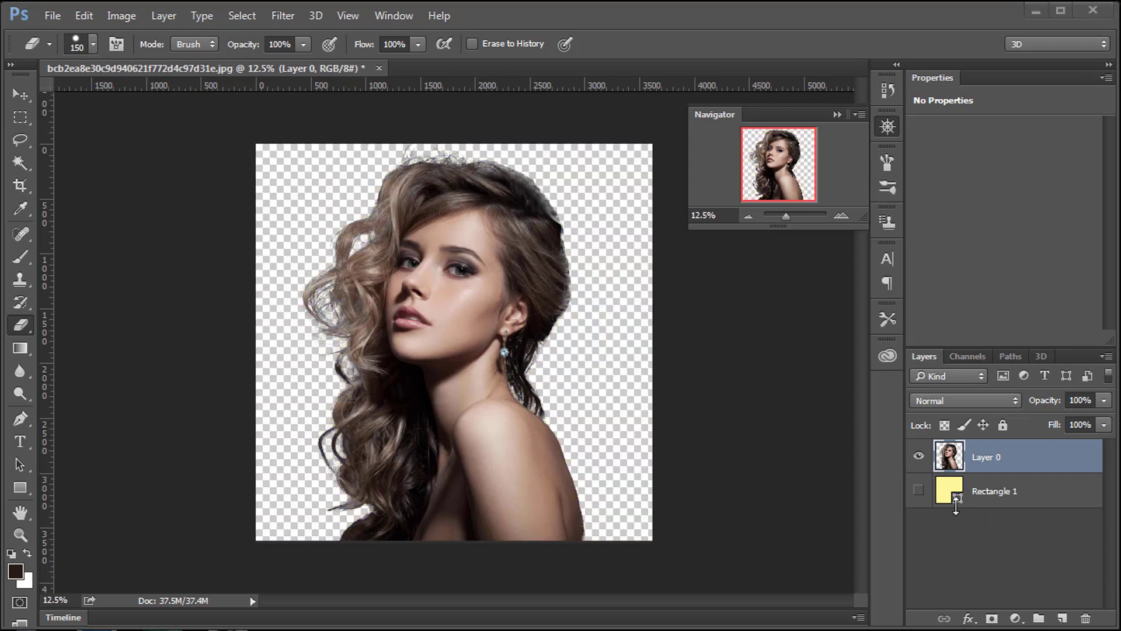
{"action": "left_click", "coordinate": [946, 459], "text": "ctrl"}
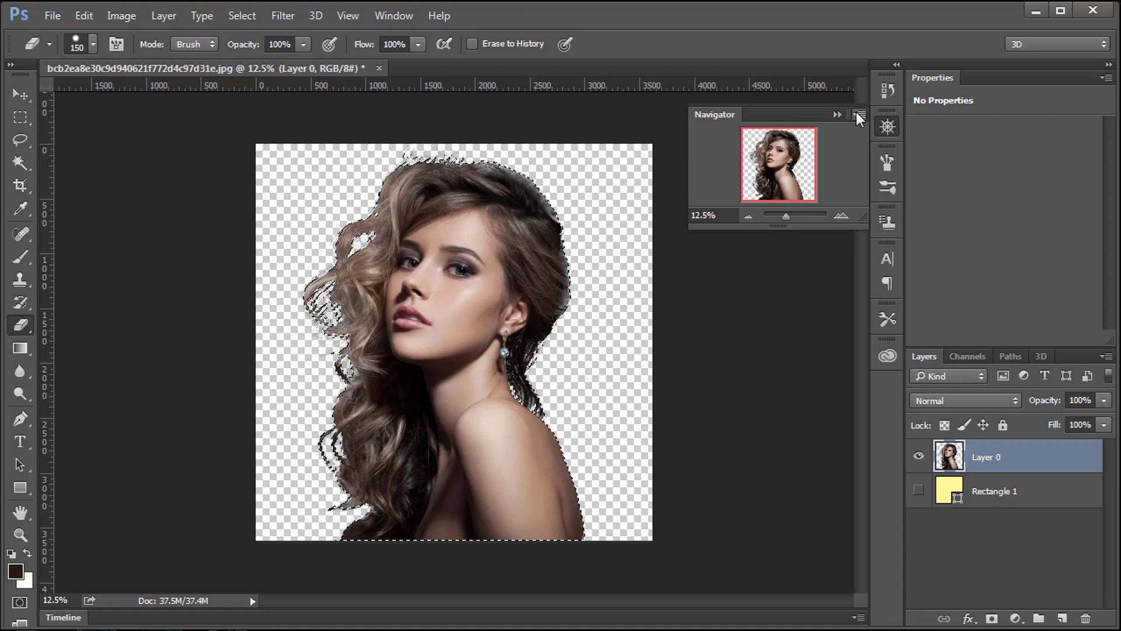
{"action": "left_click_drag", "start_coordinate": [1091, 461], "coordinate": [1062, 617]}
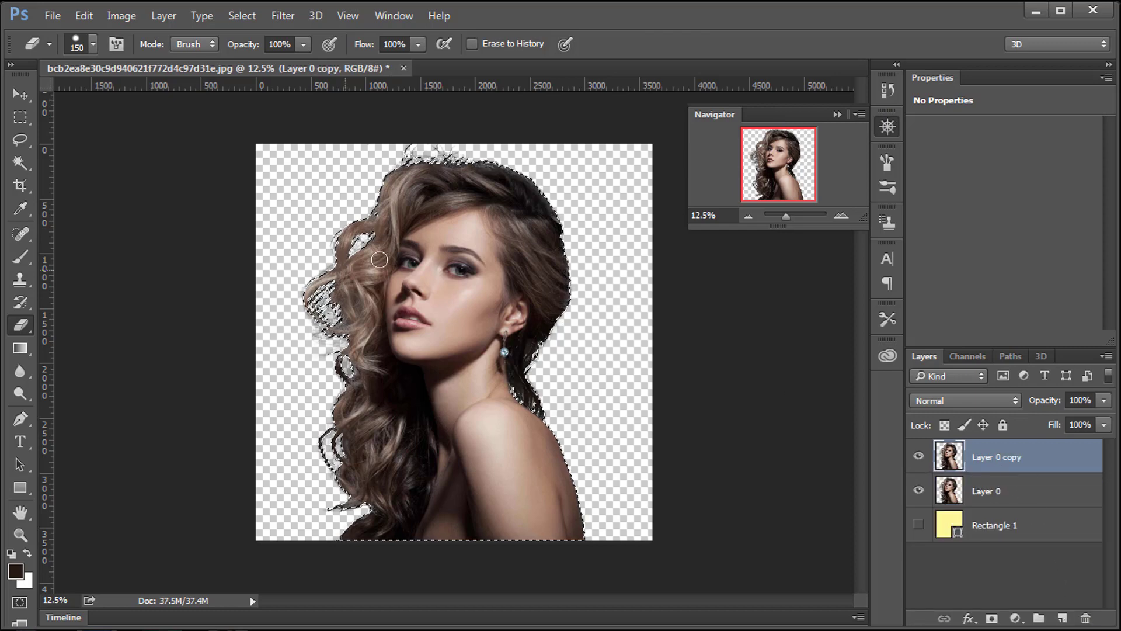
Step: Paint back wispy hair detail along the left edge with a resized History Brush
{"action": "left_click", "coordinate": [19, 302]}
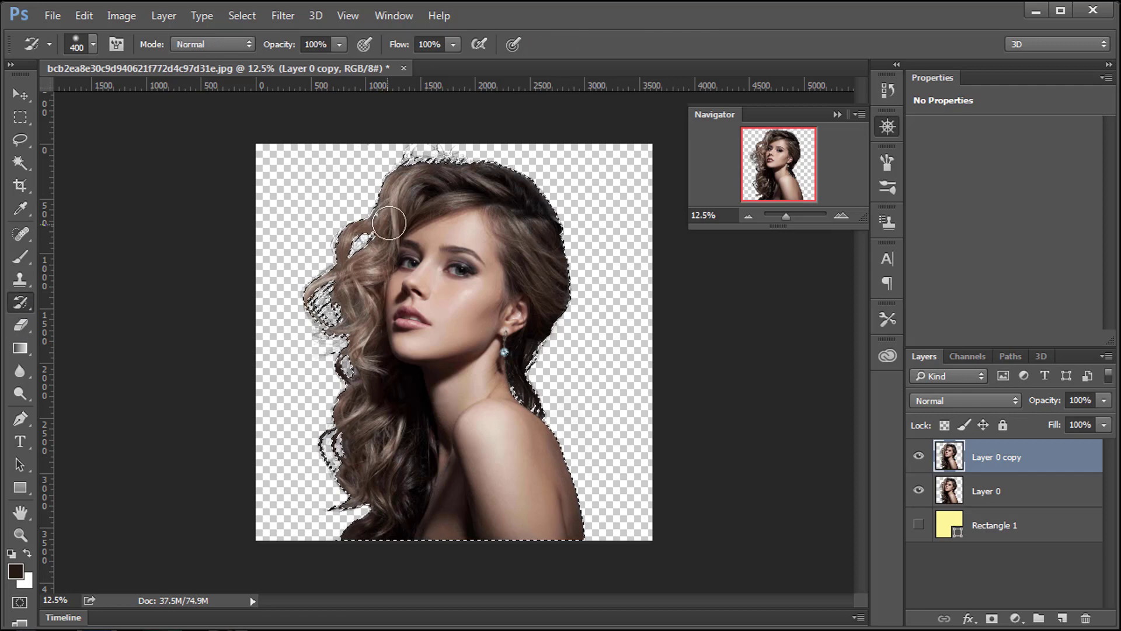
{"action": "key", "text": "bracketleft"}
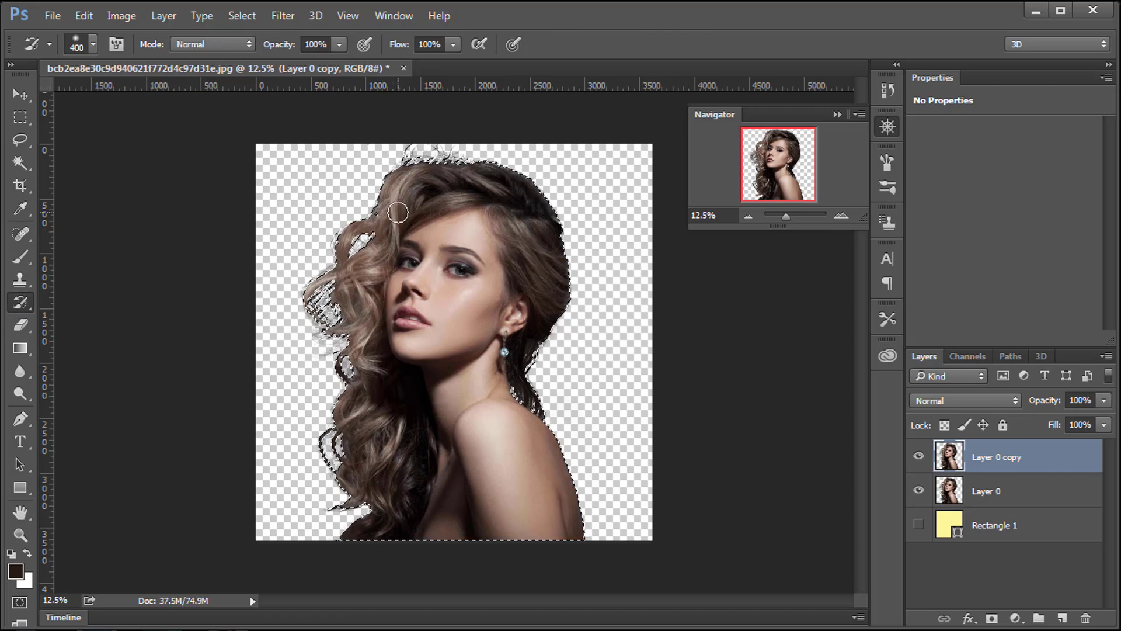
{"action": "key", "text": "bracketright"}
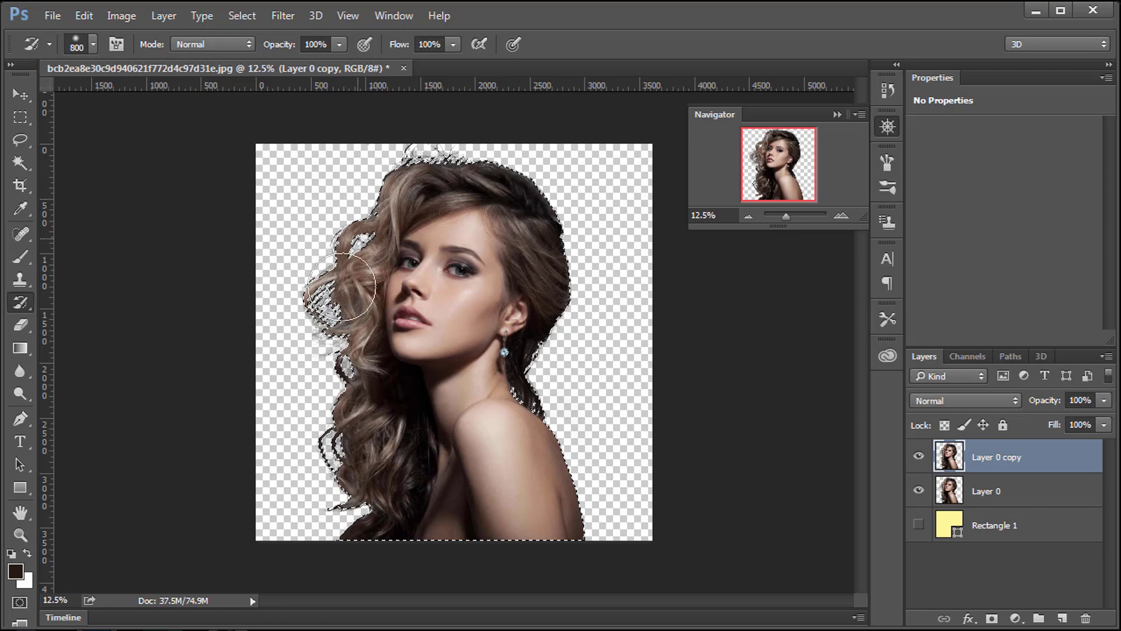
{"action": "mouse_move", "coordinate": [320, 301]}
{"action": "left_mouse_down"}
{"action": "mouse_move", "coordinate": [334, 421]}
{"action": "mouse_move", "coordinate": [334, 222]}
{"action": "mouse_move", "coordinate": [403, 181]}
{"action": "left_mouse_up"}
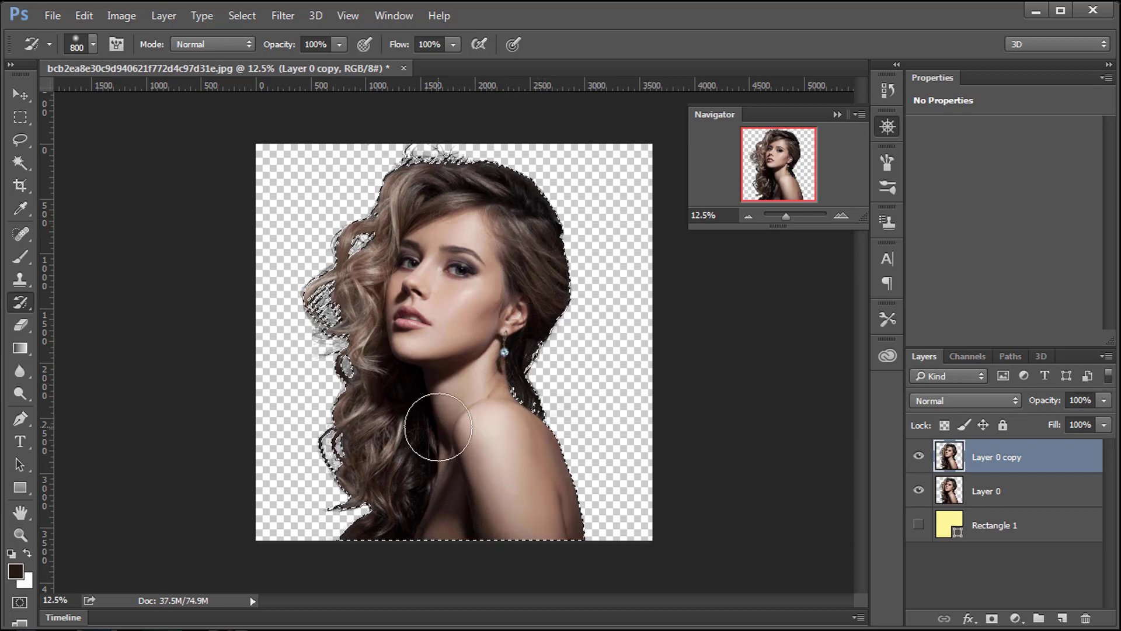
{"action": "left_click", "coordinate": [124, 16]}
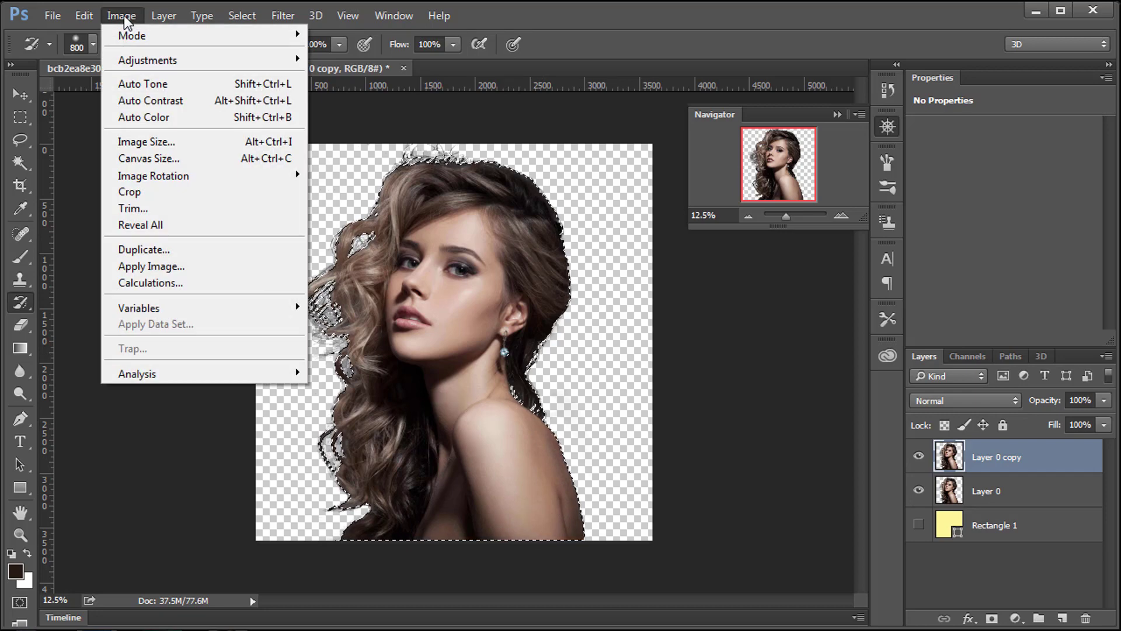
{"action": "mouse_move", "coordinate": [242, 16]}
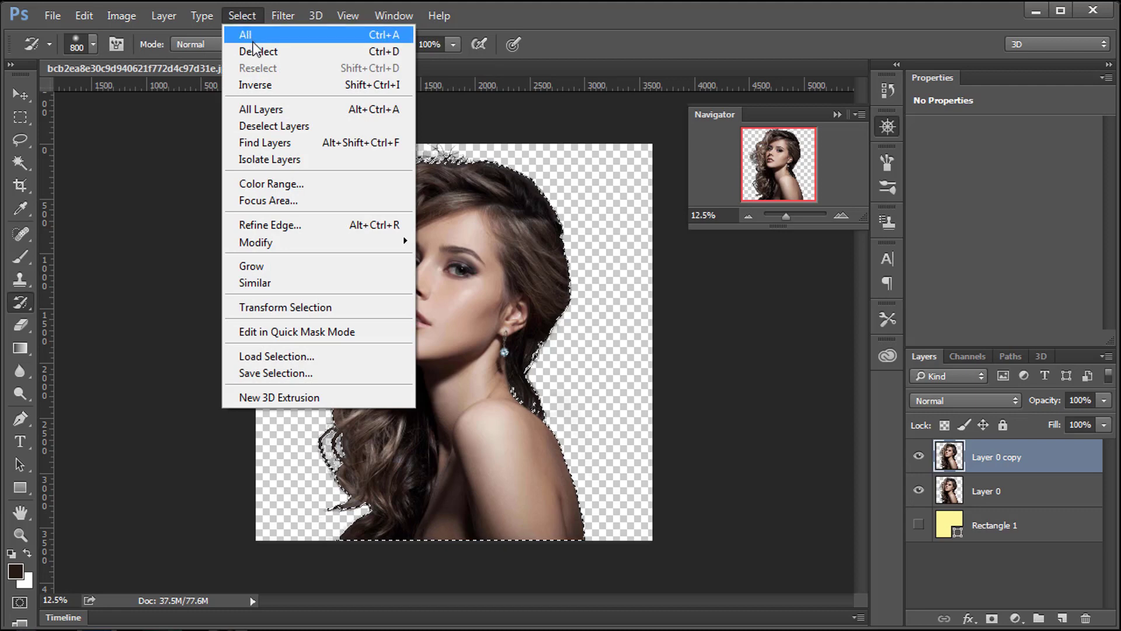
Step: Invert the selection, erase the background with the Eraser at size 1100, and deselect
{"action": "left_click", "coordinate": [265, 84]}
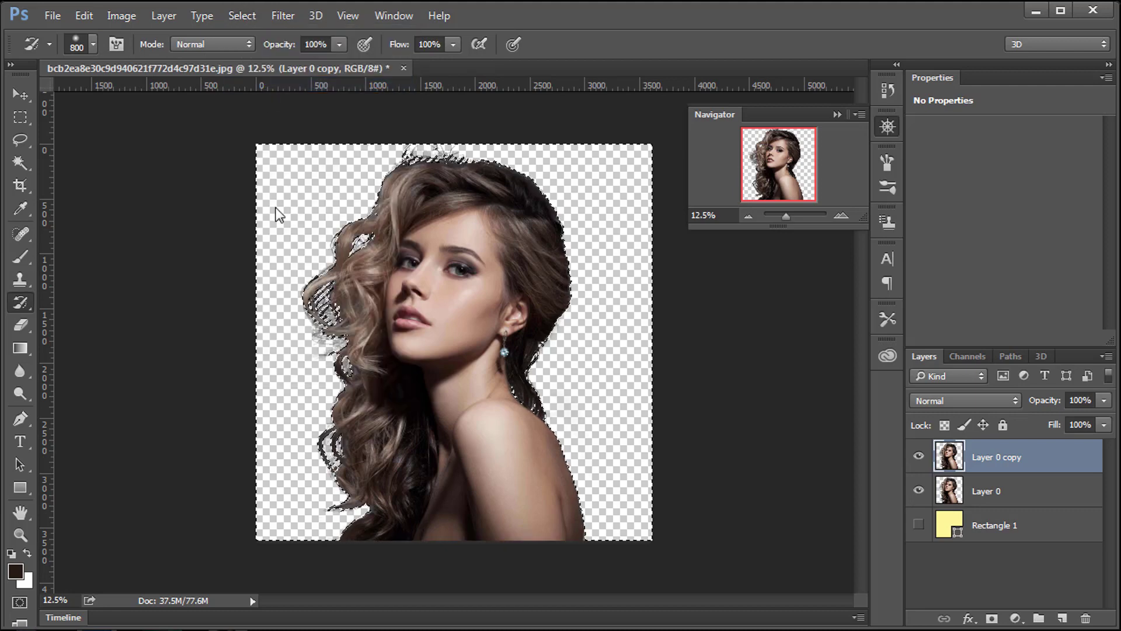
{"action": "left_click", "coordinate": [19, 326]}
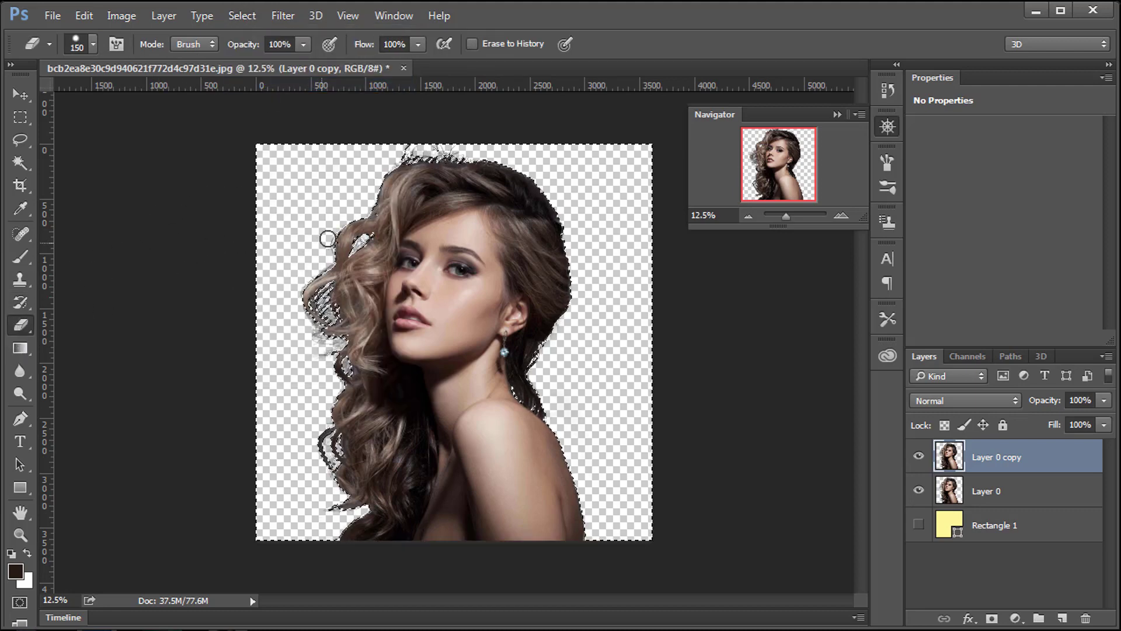
{"action": "key", "text": "bracketright"}
{"action": "key", "text": "bracketright"}
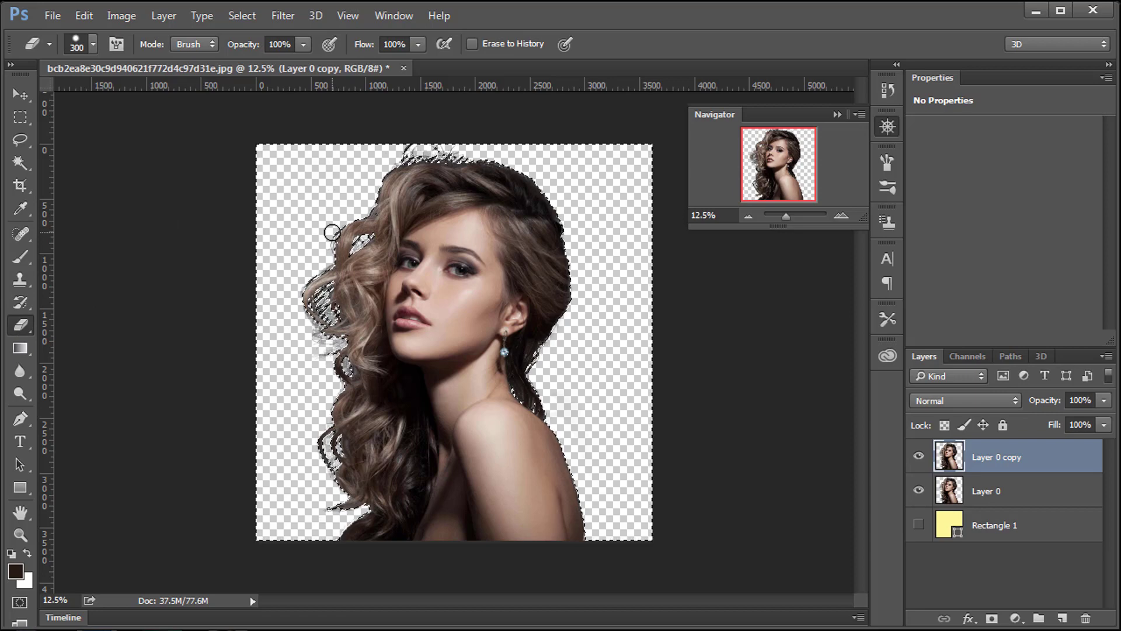
{"action": "key", "text": "bracketright"}
{"action": "key", "text": "bracketright"}
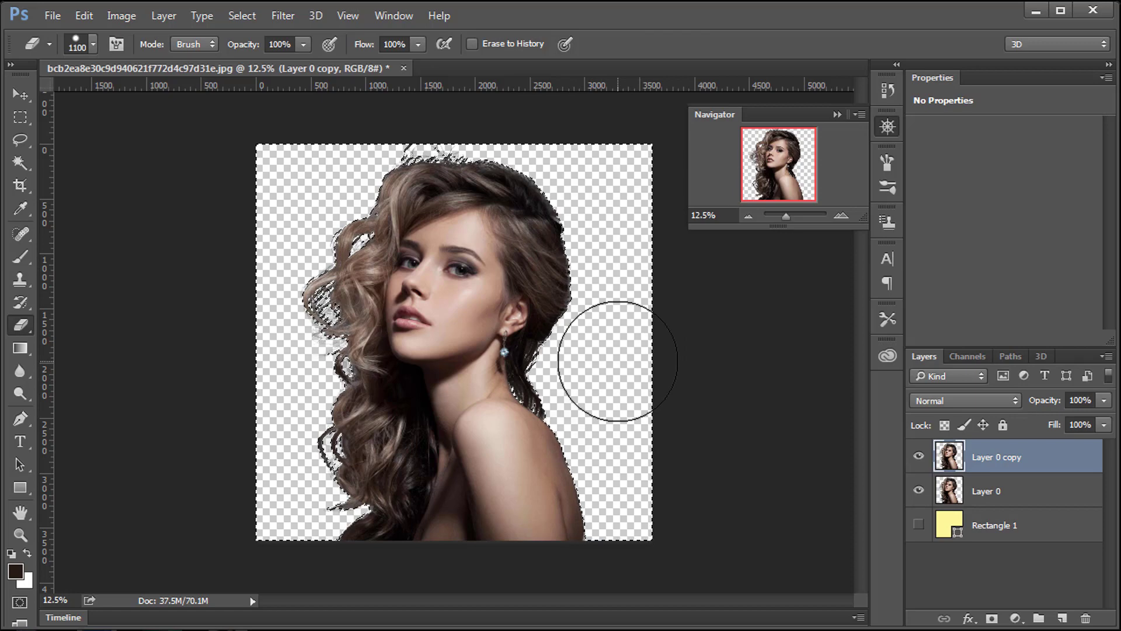
{"action": "key", "text": "ctrl+d"}
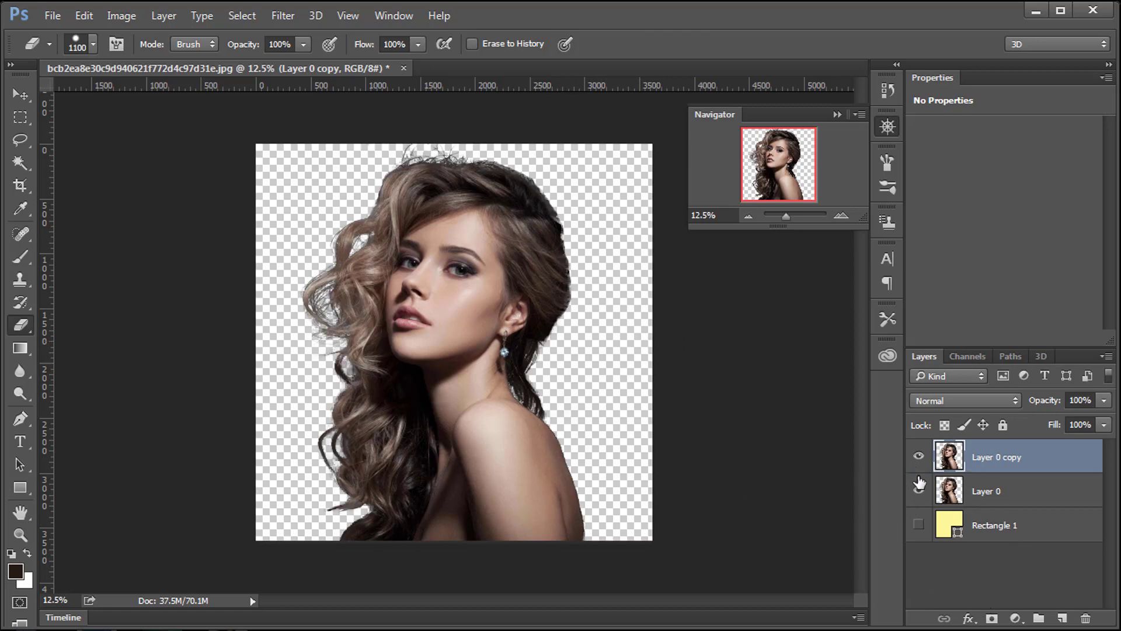